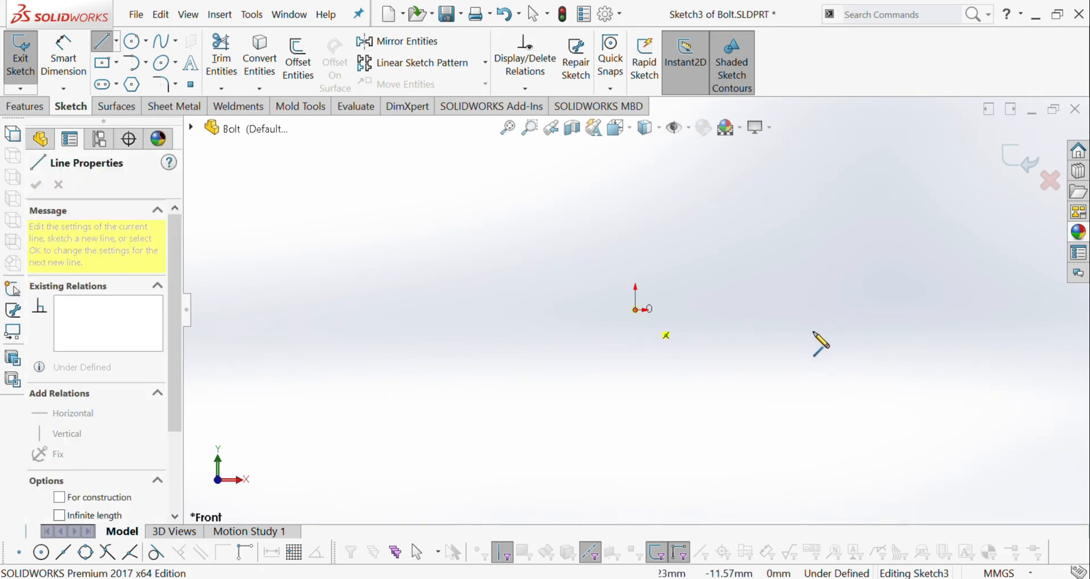
Sketch a closed rectangle from the origin about 88 mm long and 19 mm high, and make its bottom line construction geometry
{"action": "left_click", "coordinate": [796, 310]}
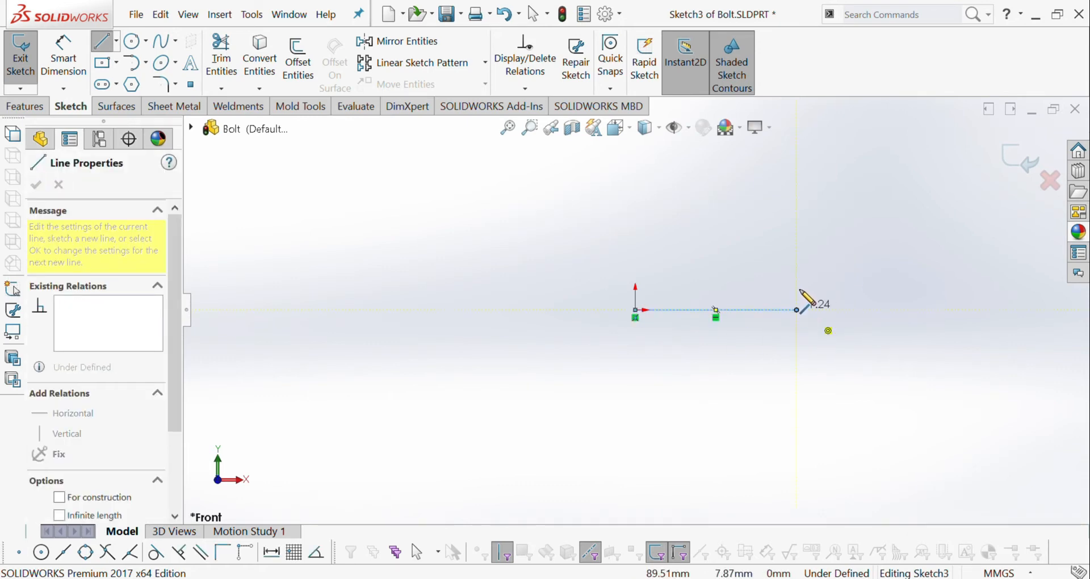
{"action": "left_click", "coordinate": [797, 276]}
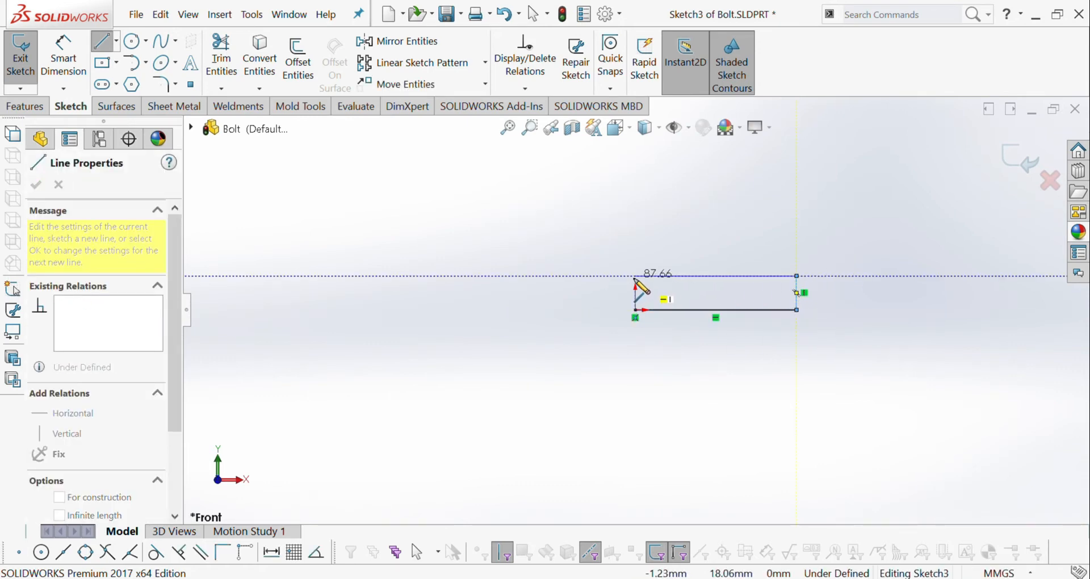
{"action": "left_click", "coordinate": [636, 276]}
{"action": "left_click", "coordinate": [635, 310]}
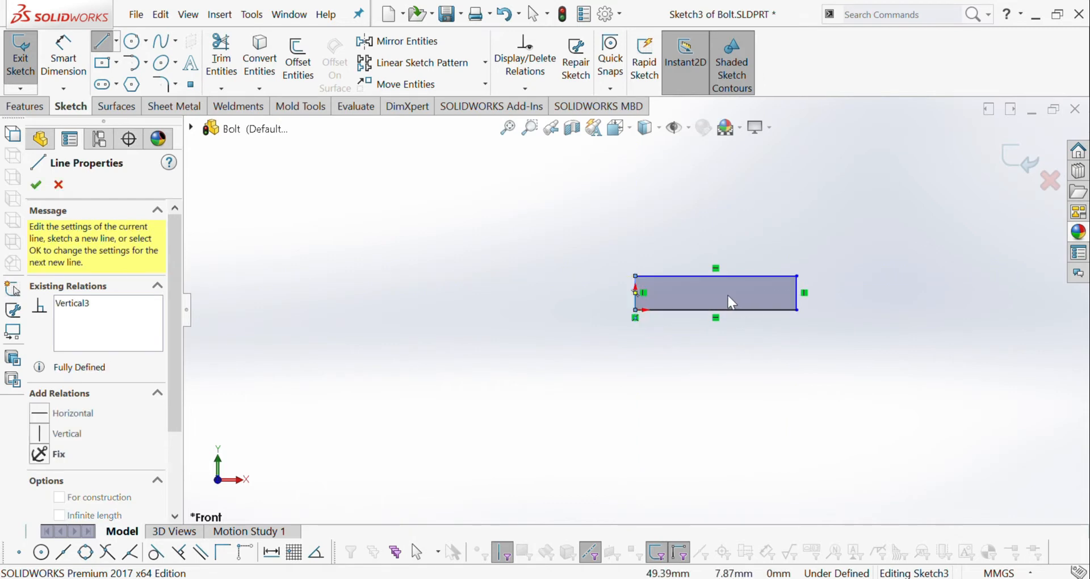
{"action": "scroll", "coordinate": [760, 324], "scroll_direction": "down", "scroll_amount": 4}
{"action": "key", "text": "Escape"}
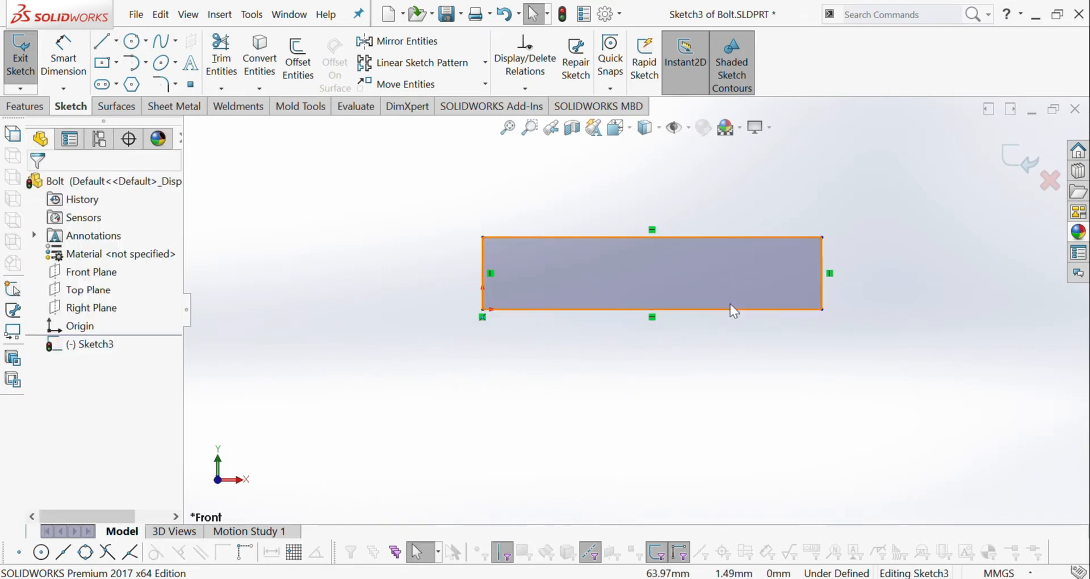
{"action": "left_click", "coordinate": [728, 309]}
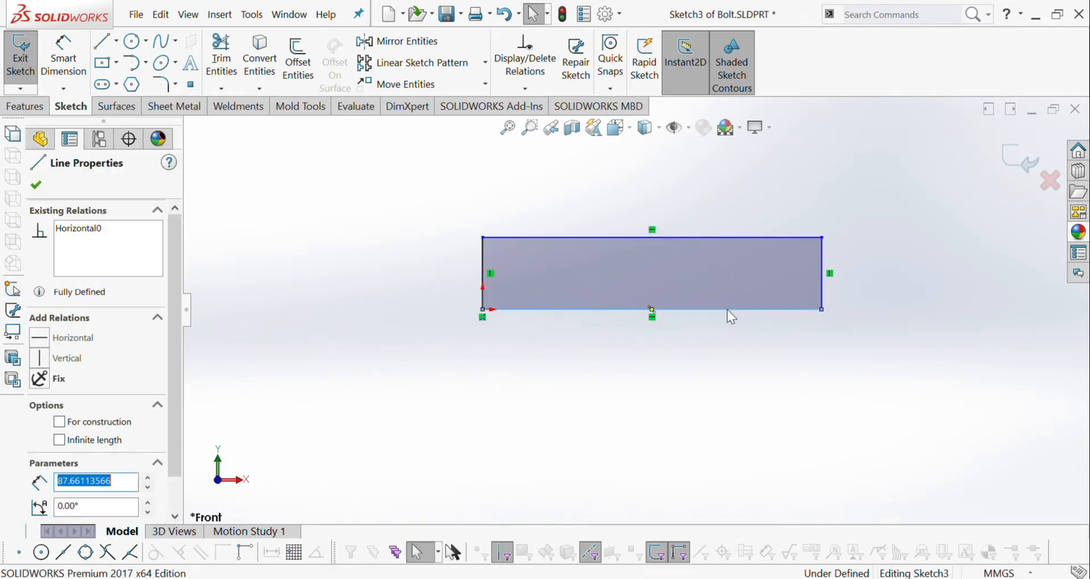
{"action": "left_click", "coordinate": [774, 269]}
{"action": "left_click", "coordinate": [63, 57]}
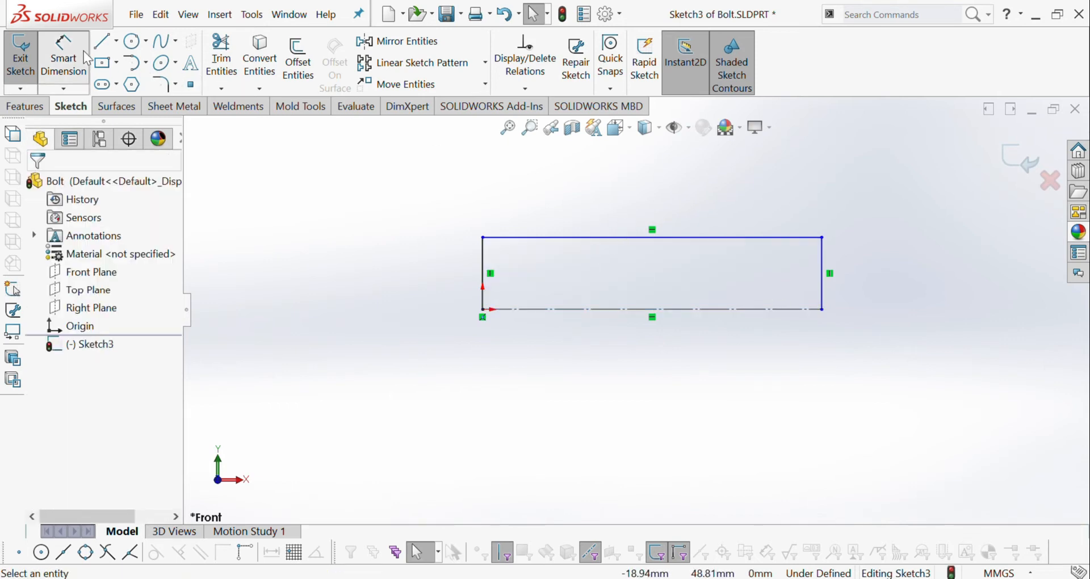
{"action": "left_click", "coordinate": [779, 309]}
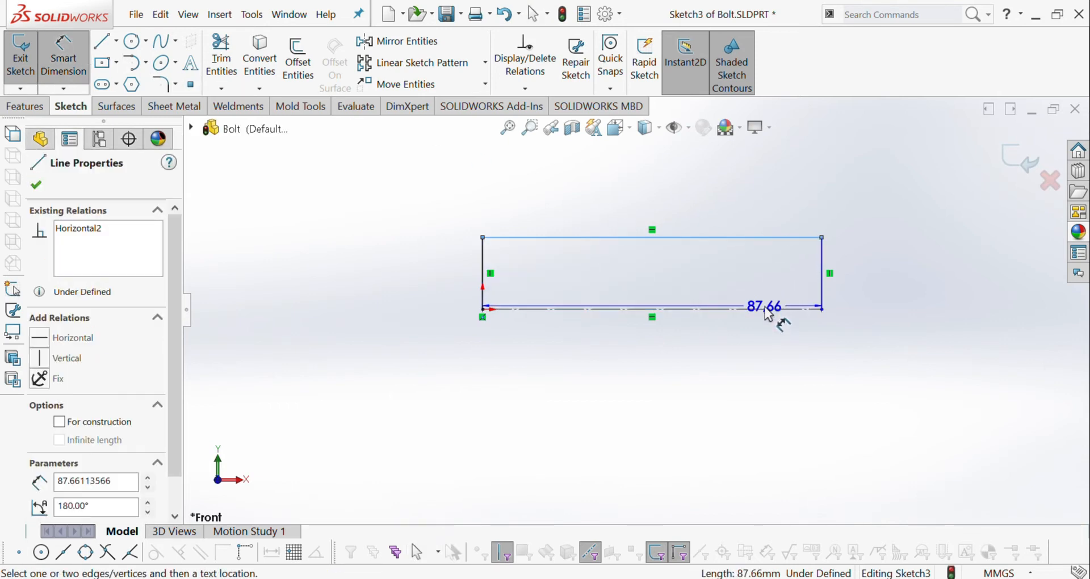
{"action": "left_click", "coordinate": [772, 319]}
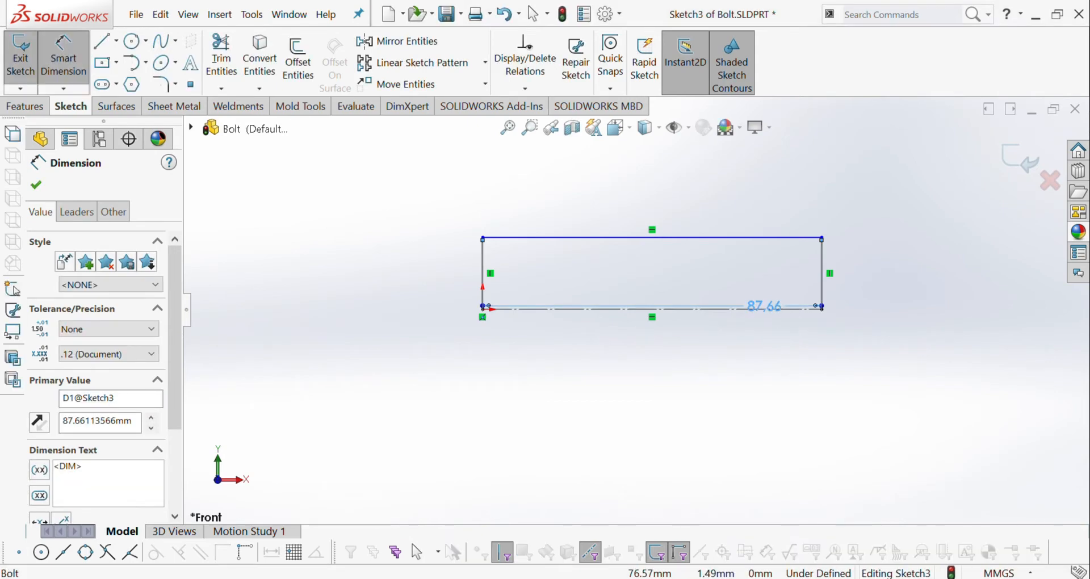
{"action": "key", "text": "Delete"}
Dimension the top line from the construction centerline as a doubled diameter of 10 mm
{"action": "left_click", "coordinate": [67, 61]}
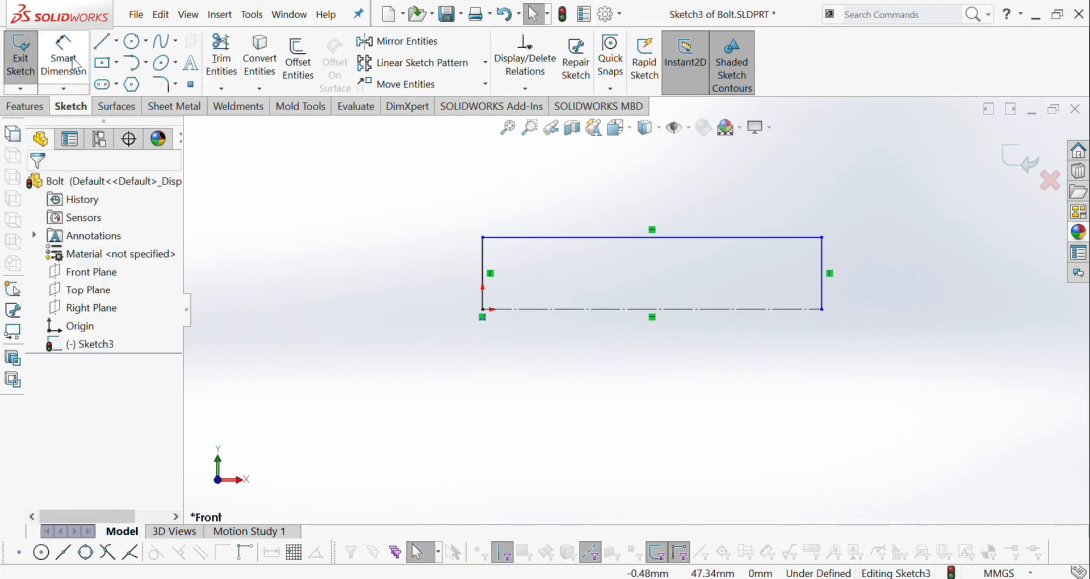
{"action": "left_click", "coordinate": [68, 51]}
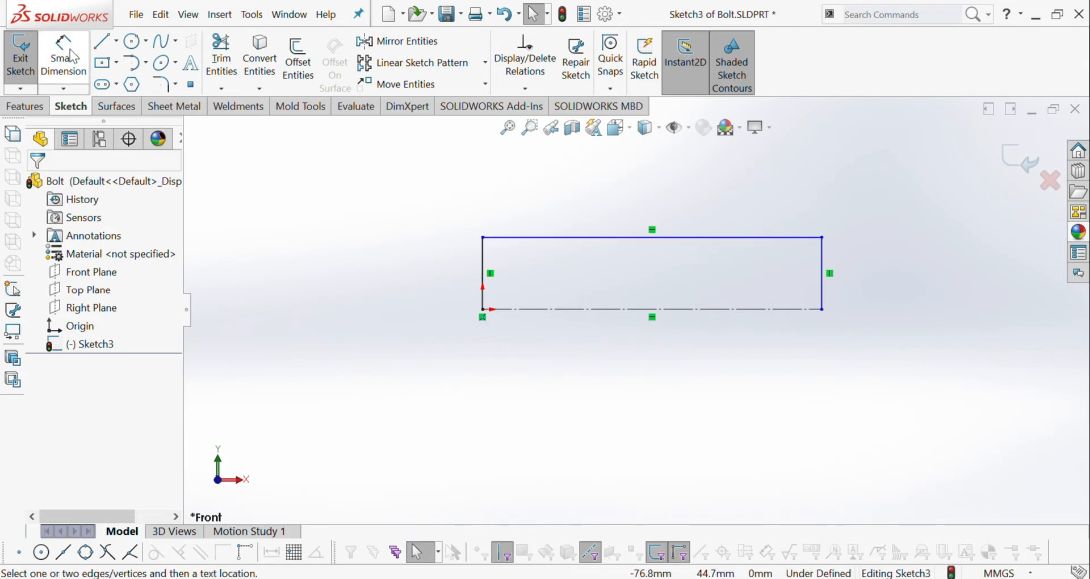
{"action": "left_click", "coordinate": [783, 309]}
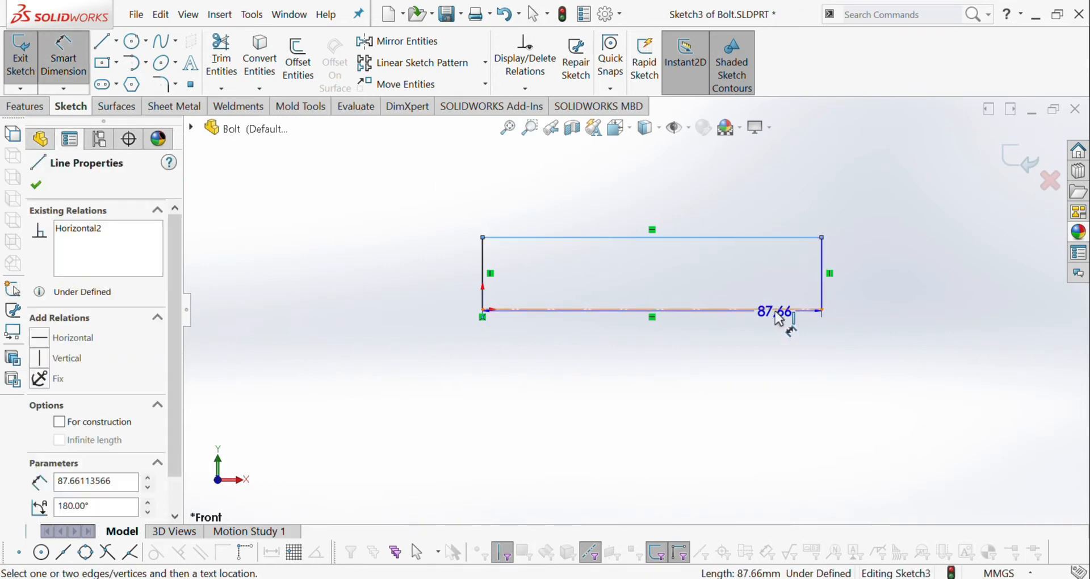
{"action": "left_click", "coordinate": [895, 324]}
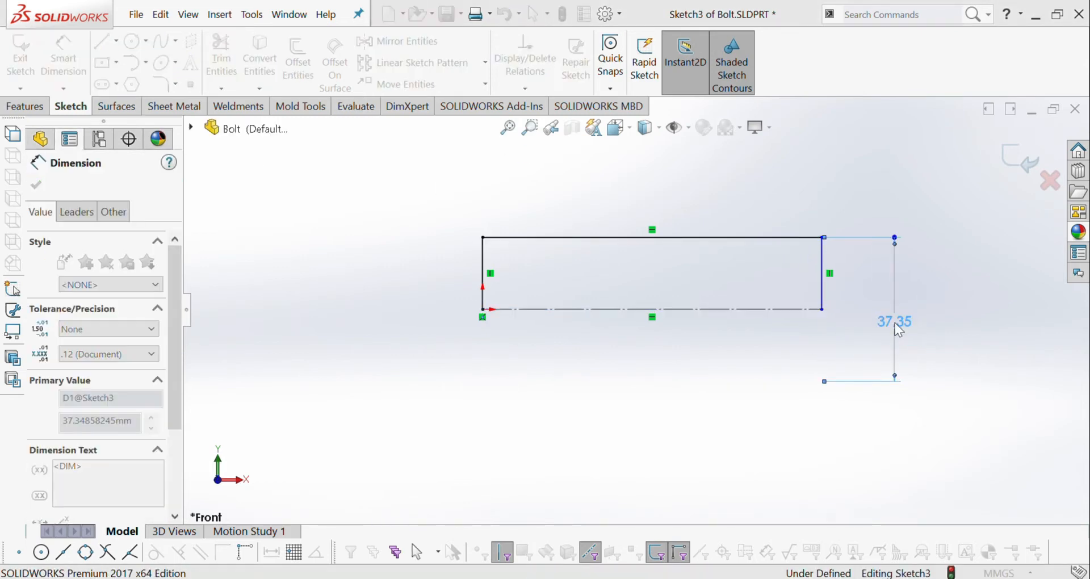
{"action": "type", "text": "10"}
{"action": "key", "text": "Return"}
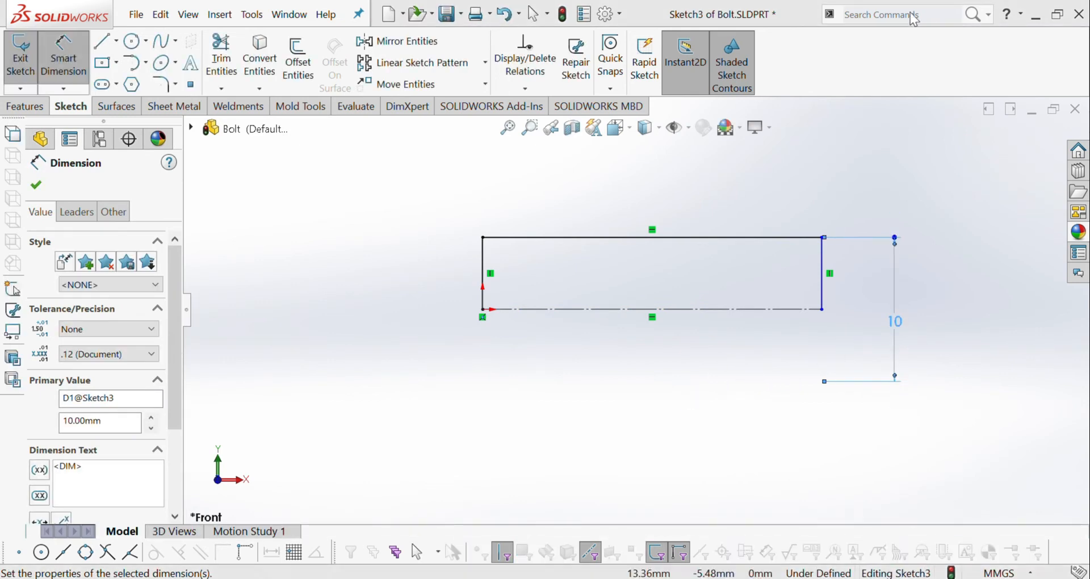
{"action": "left_click", "coordinate": [877, 297]}
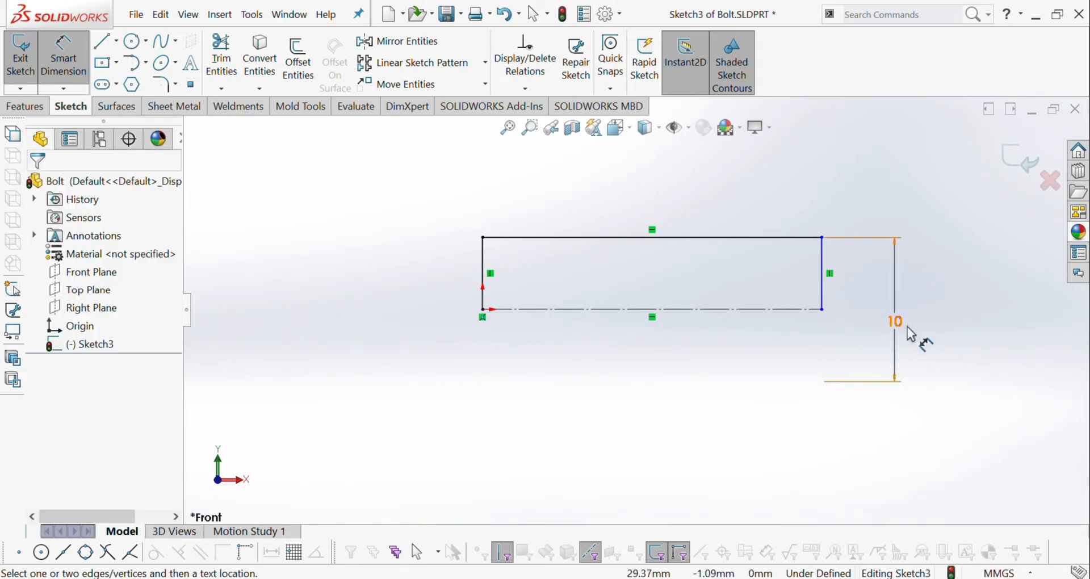
Dimension the distance between the rectangle's two vertical end lines and set it to 60 mm
{"action": "left_click", "coordinate": [824, 280]}
{"action": "left_click", "coordinate": [484, 275]}
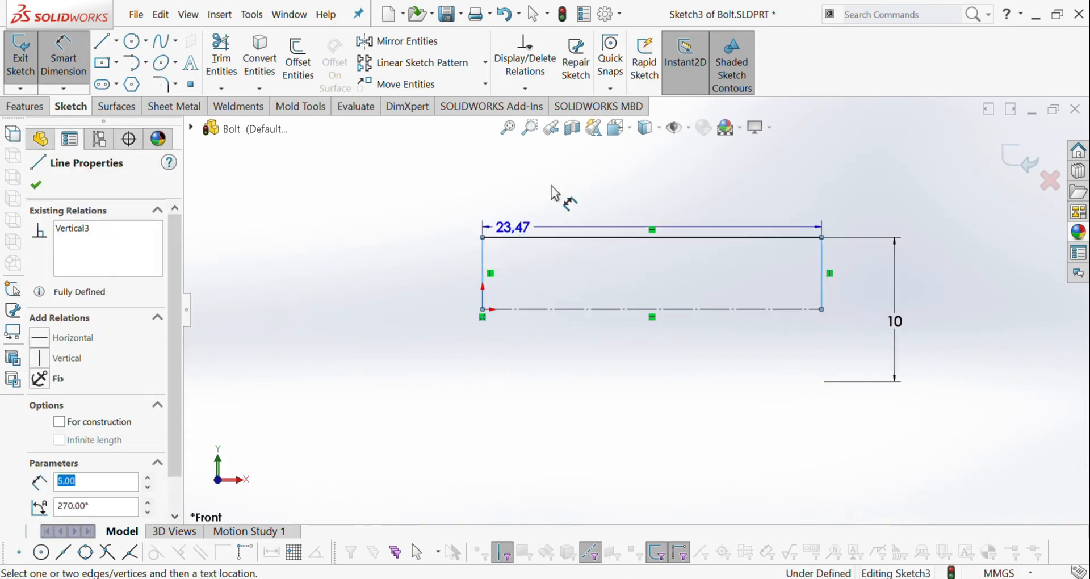
{"action": "left_click", "coordinate": [627, 178]}
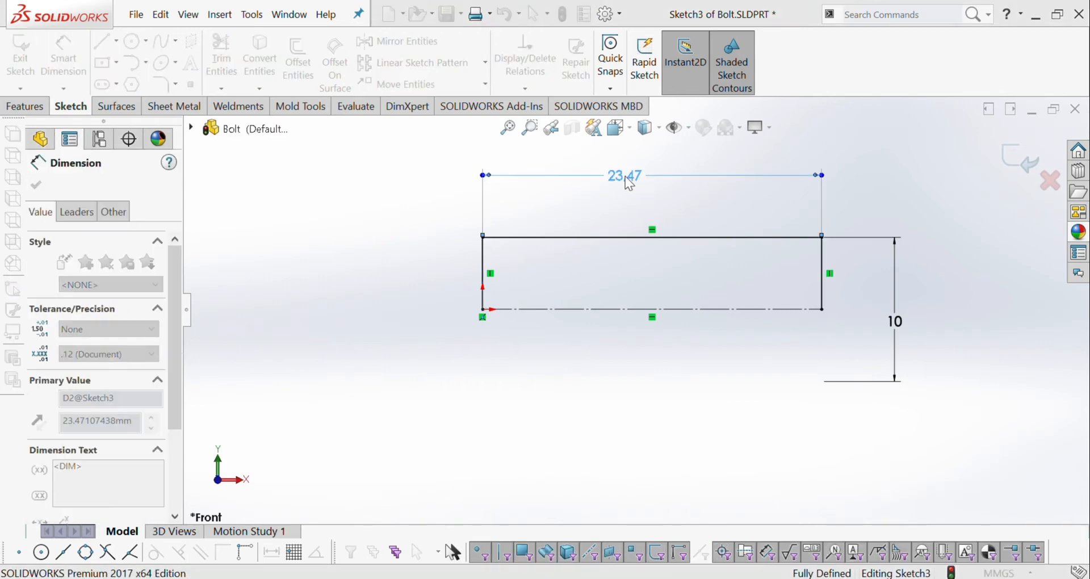
{"action": "type", "text": "60"}
{"action": "key", "text": "Return"}
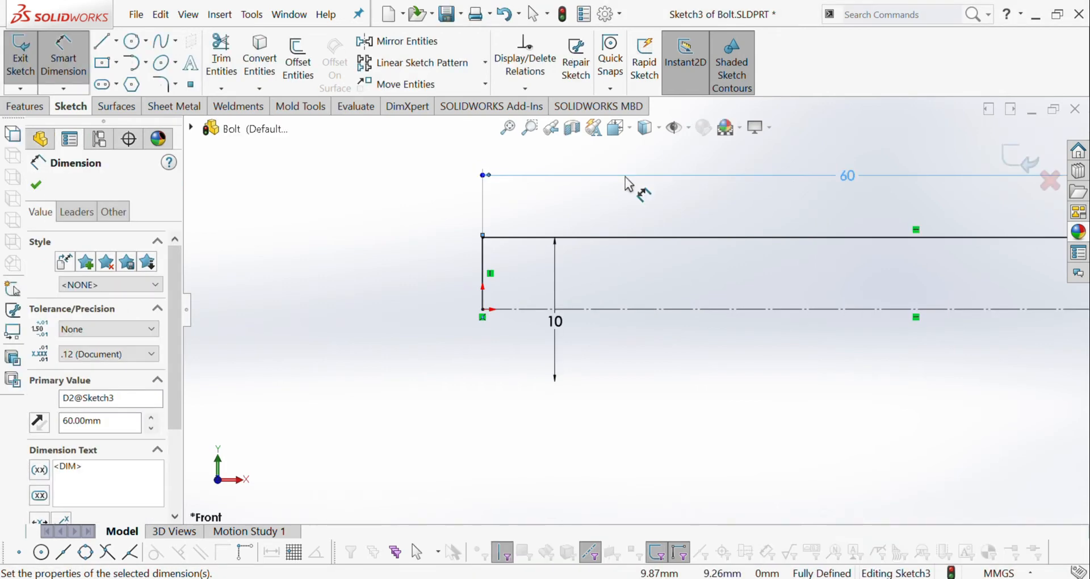
Reposition the 10 mm diameter dimension clear of the profile, beyond its far end from the origin
{"action": "scroll", "coordinate": [596, 253], "scroll_direction": "up", "scroll_amount": 5}
{"action": "scroll", "coordinate": [736, 273], "scroll_direction": "down", "scroll_amount": 1}
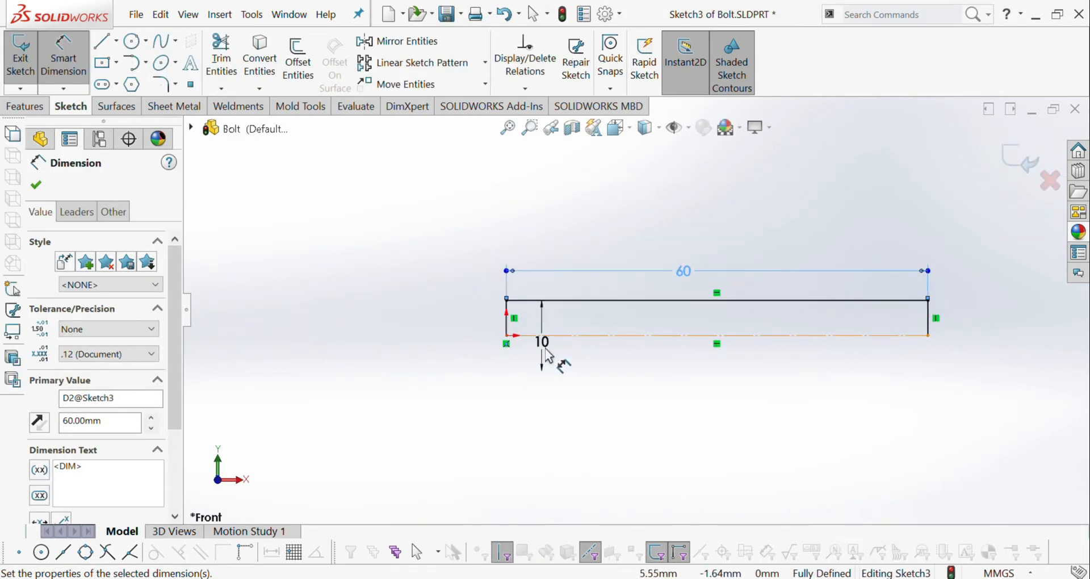
{"action": "left_click_drag", "start_coordinate": [557, 348], "coordinate": [996, 358]}
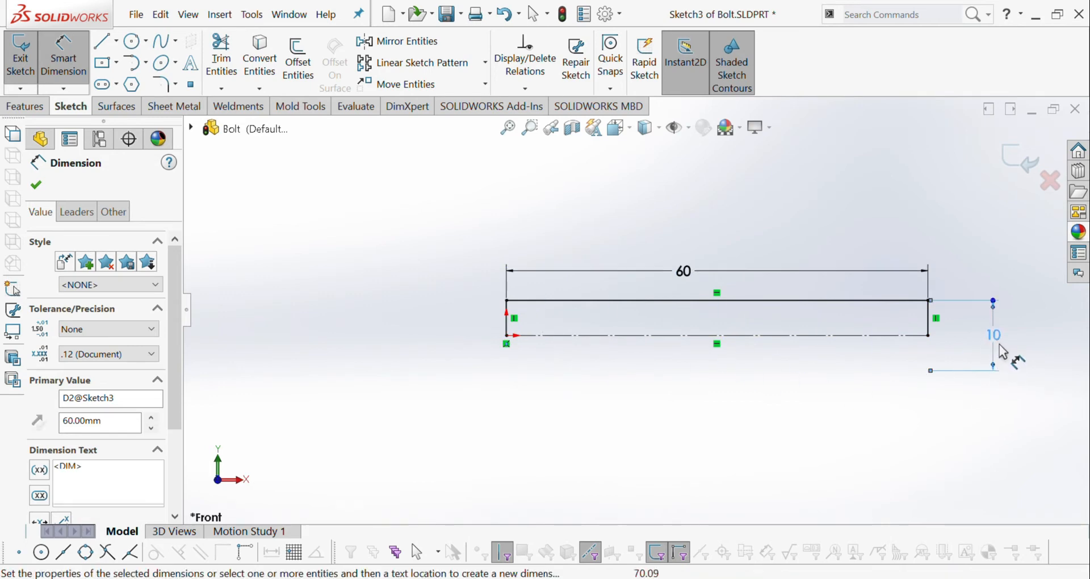
{"action": "key", "text": "Escape"}
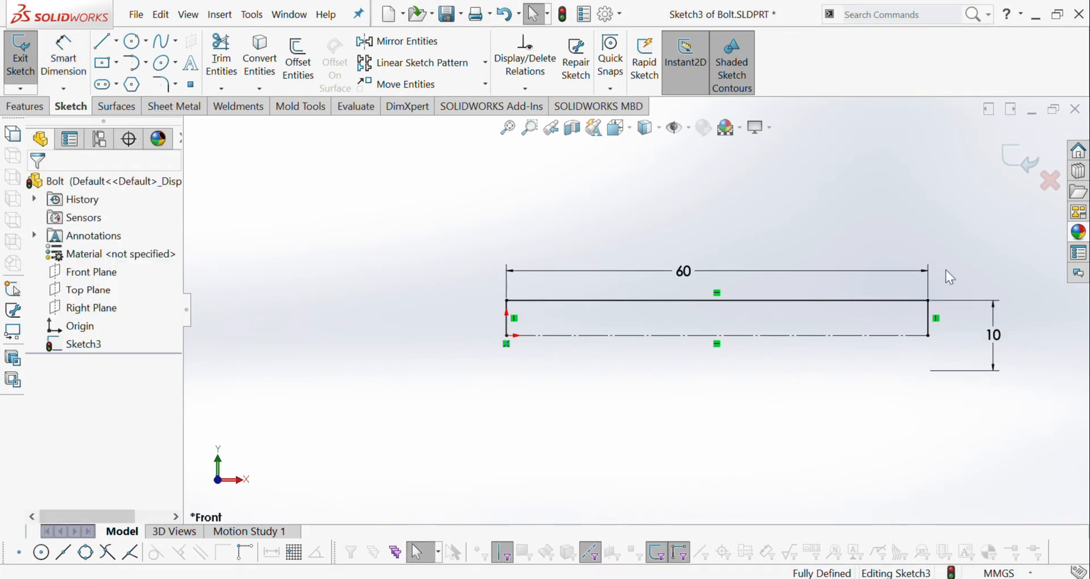
Revolve the profile 360 degrees about the construction centerline into a solid shaft
{"action": "key", "text": "ctrl+7"}
{"action": "left_click", "coordinate": [6, 107]}
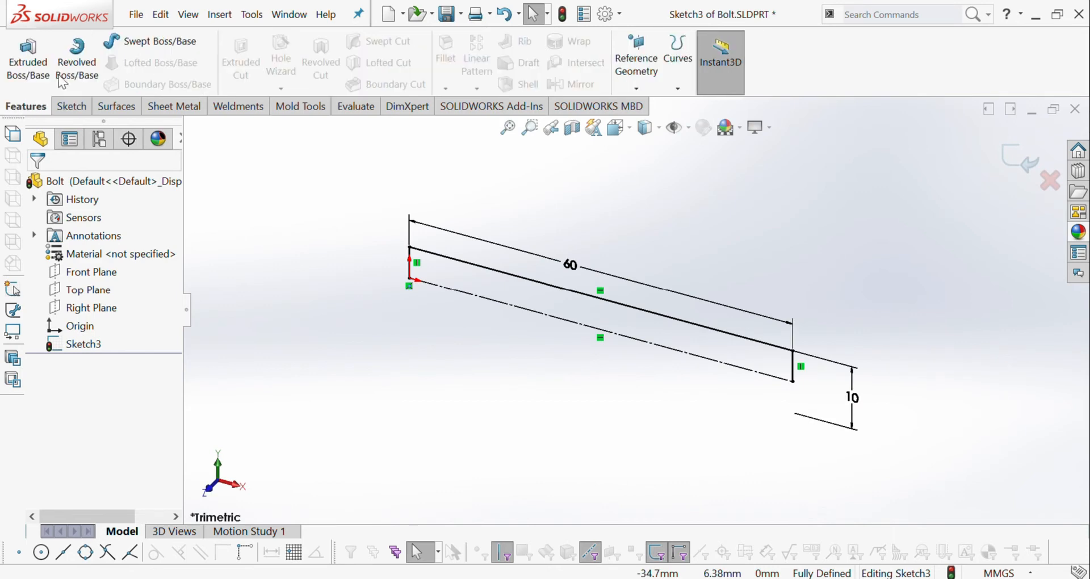
{"action": "left_click", "coordinate": [73, 54]}
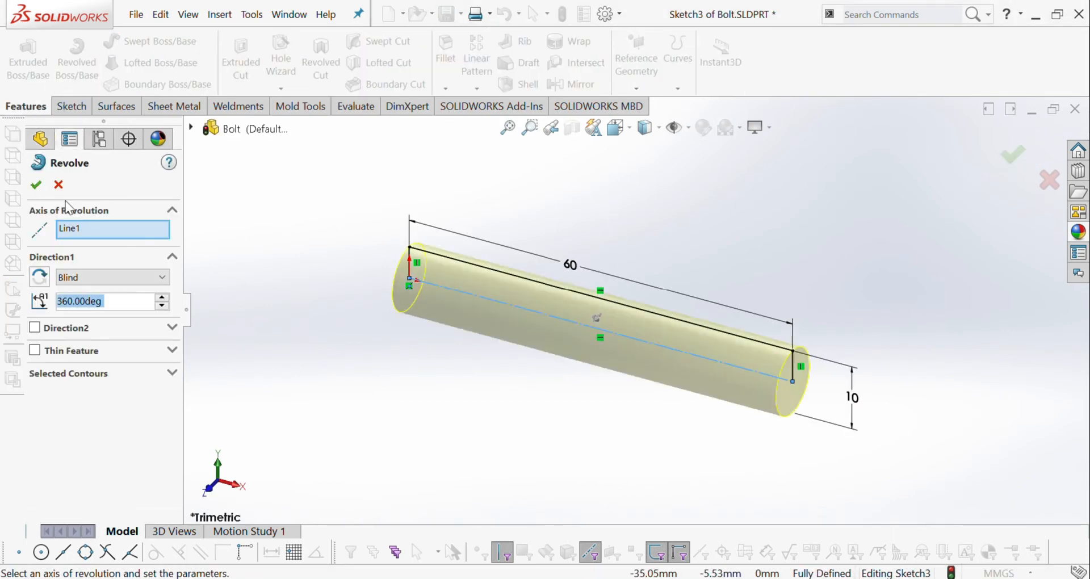
{"action": "left_click", "coordinate": [35, 185]}
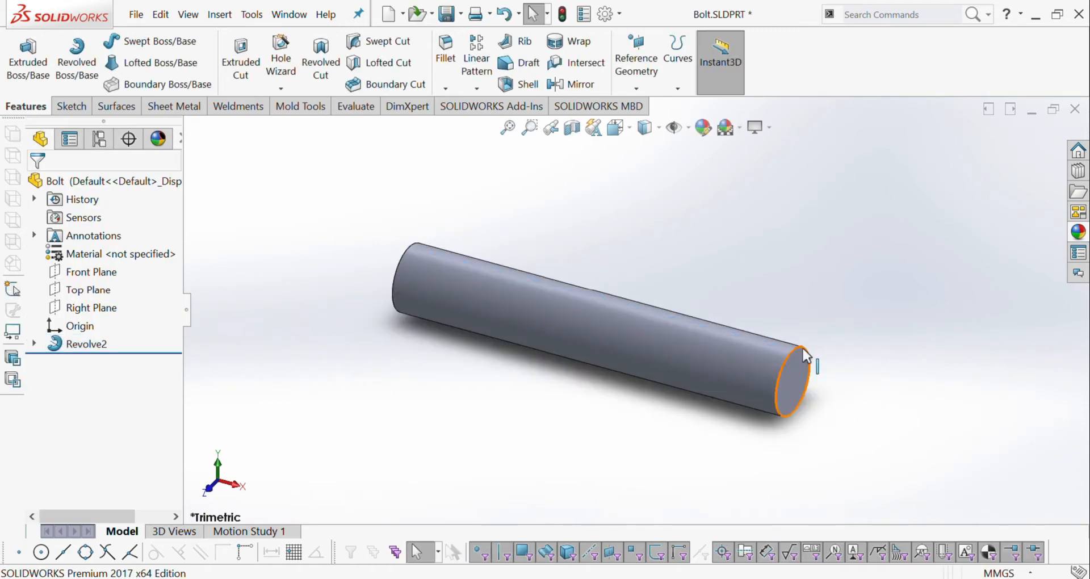
Chamfer the circular edge at the shaft end away from the origin by 1.5 mm at 45 degrees
{"action": "left_click", "coordinate": [803, 348]}
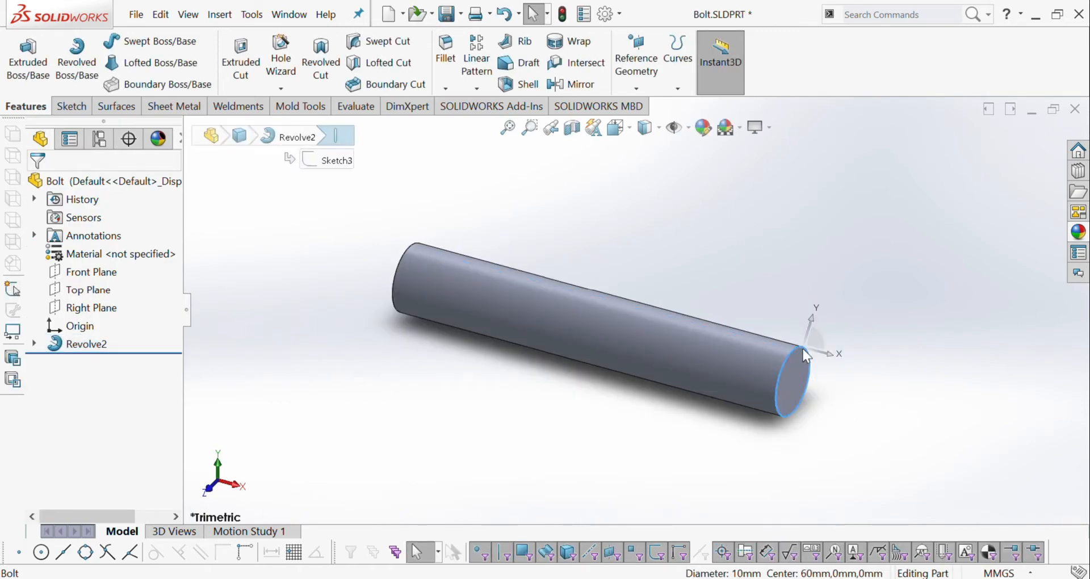
{"action": "left_click", "coordinate": [463, 125]}
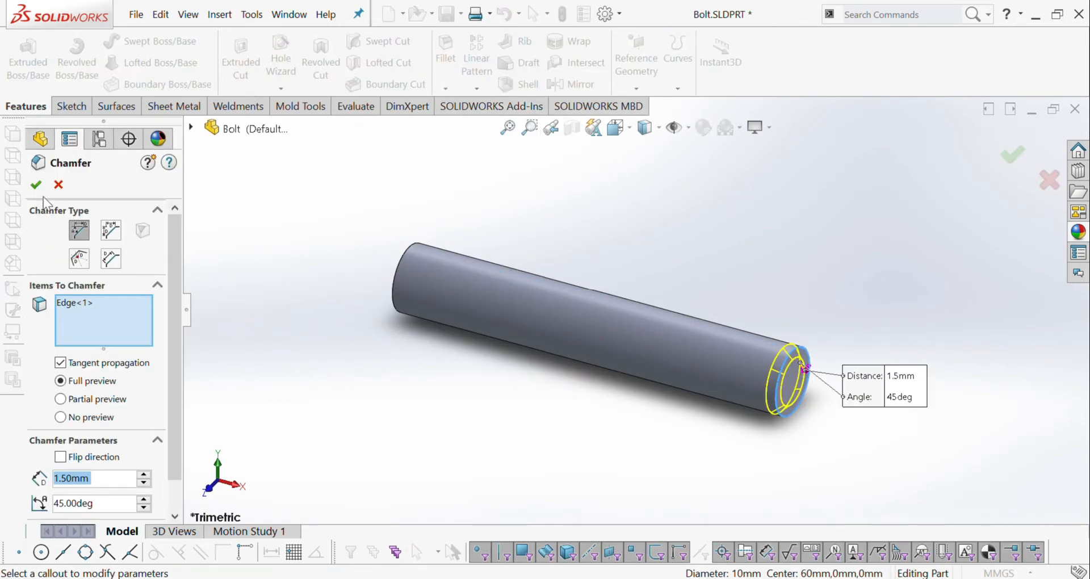
{"action": "left_click", "coordinate": [36, 185]}
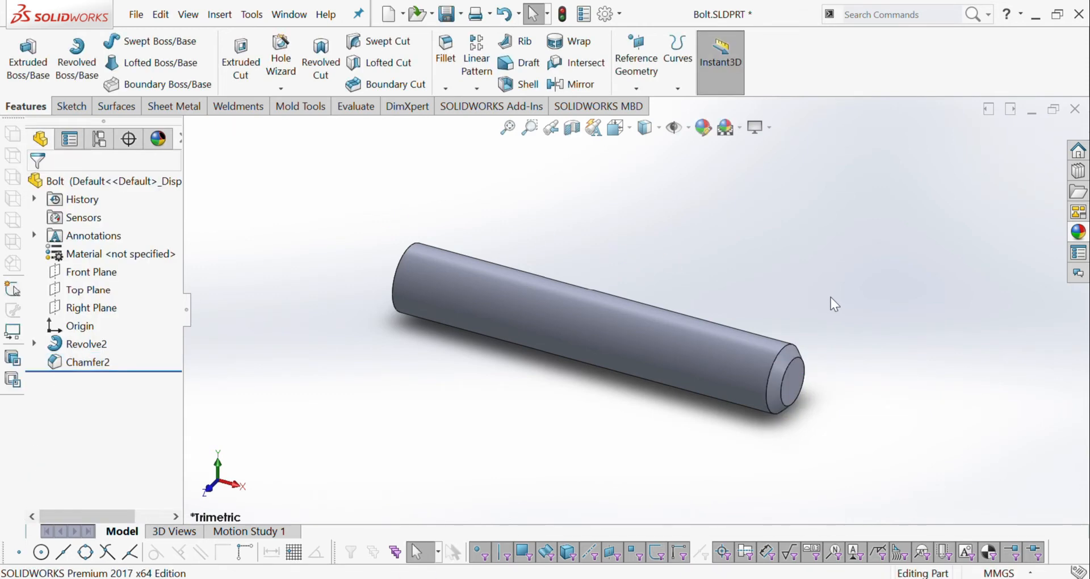
Start a new sketch on the Front Plane and view it face-on near the chamfered end
{"action": "scroll", "coordinate": [779, 369], "scroll_direction": "down", "scroll_amount": 2}
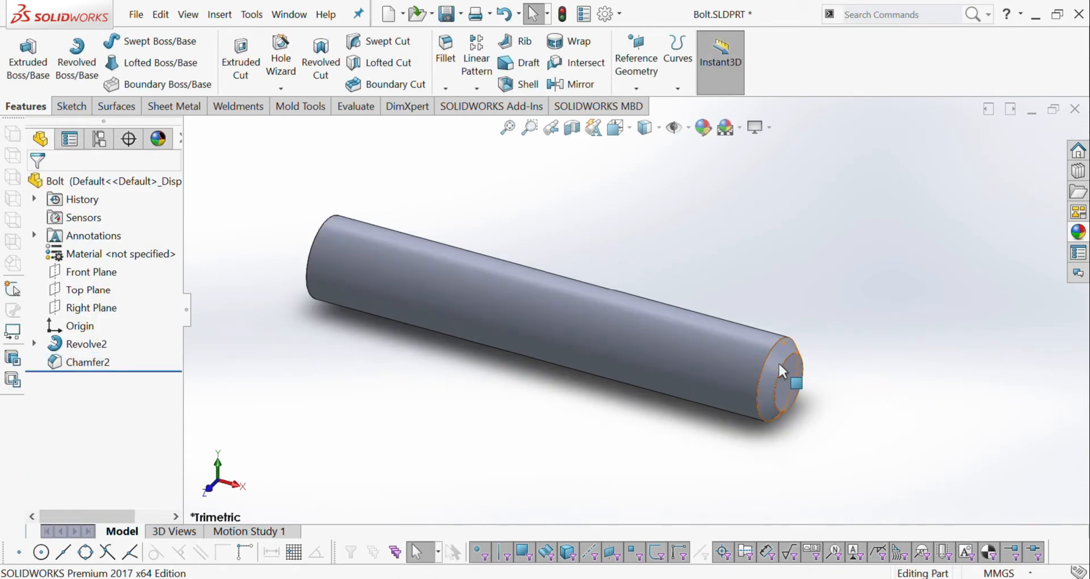
{"action": "left_click", "coordinate": [96, 279]}
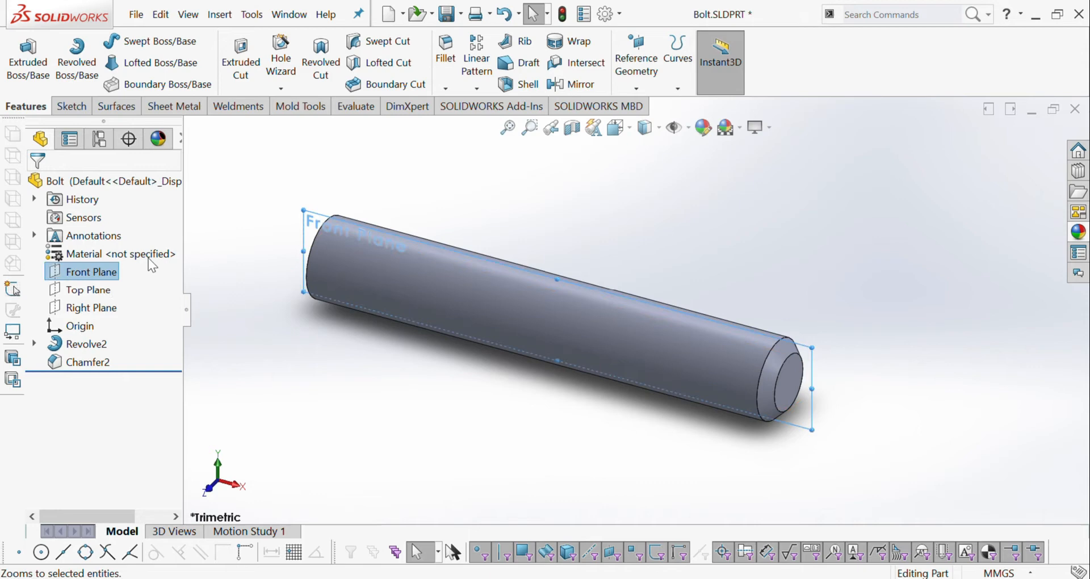
{"action": "left_click", "coordinate": [99, 262]}
{"action": "left_click", "coordinate": [106, 378]}
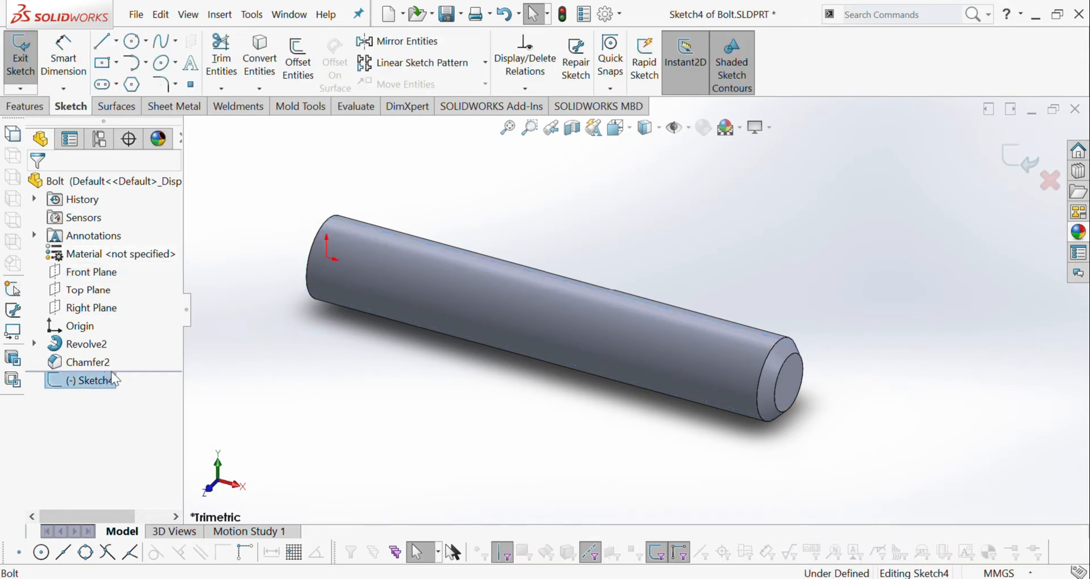
{"action": "left_click", "coordinate": [144, 349]}
{"action": "scroll", "coordinate": [841, 249], "scroll_direction": "down", "scroll_amount": 3}
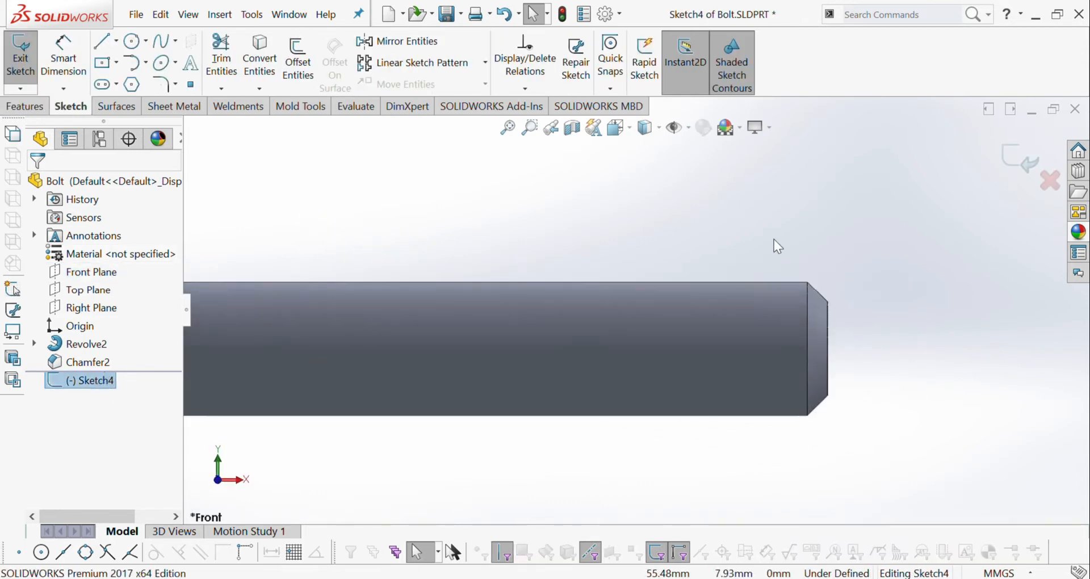
Sketch a small closed triangle pointing down above the chamfered end, with a horizontal top and slanted sides about 1.3 mm and 1.0 mm
{"action": "left_click", "coordinate": [101, 42]}
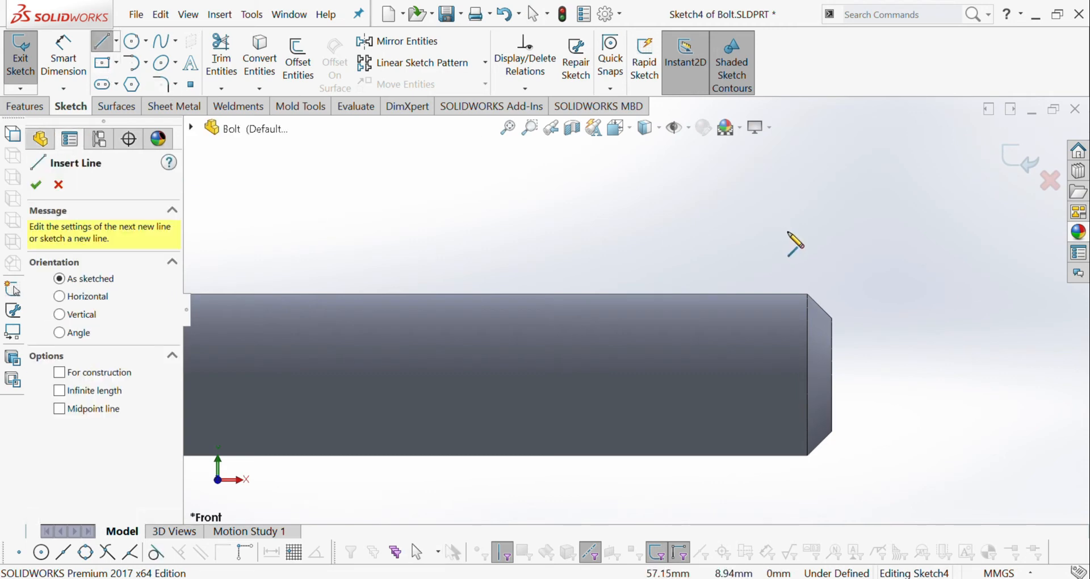
{"action": "scroll", "coordinate": [870, 305], "scroll_direction": "down", "scroll_amount": 2}
{"action": "left_click", "coordinate": [754, 296]}
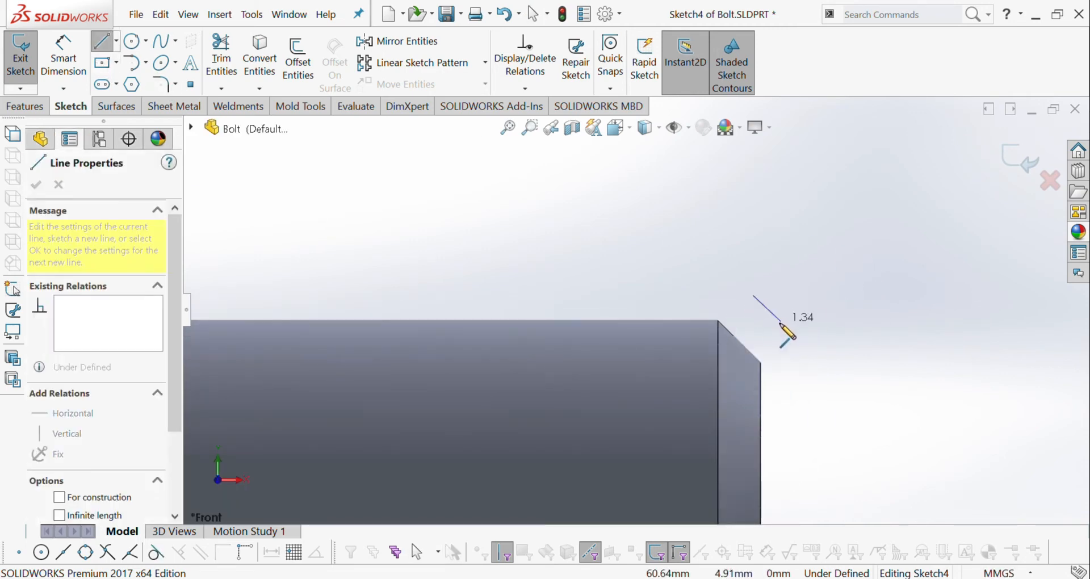
{"action": "left_click", "coordinate": [780, 322]}
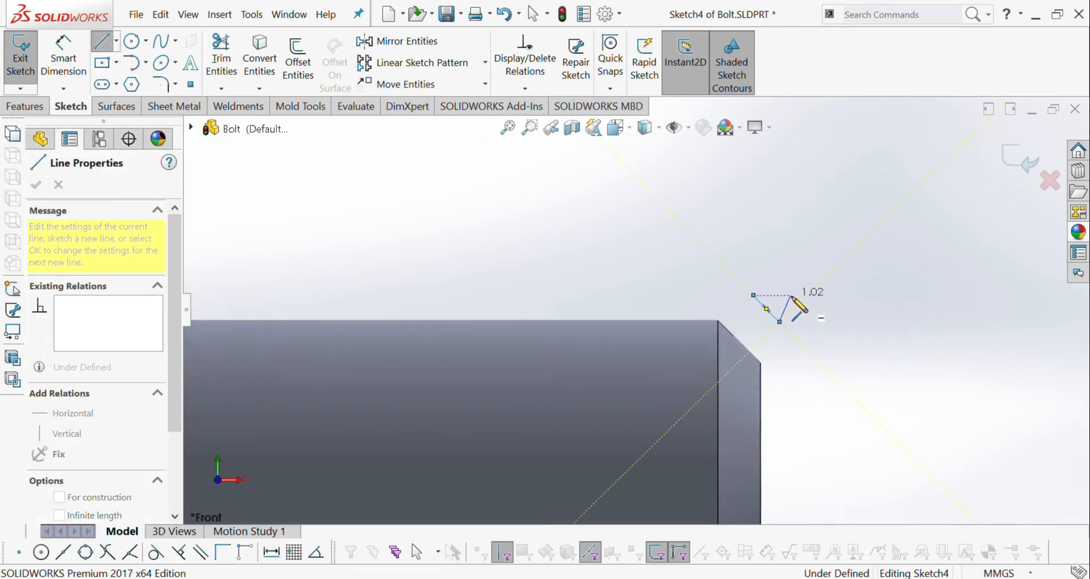
{"action": "left_click", "coordinate": [791, 295]}
{"action": "left_click", "coordinate": [754, 296]}
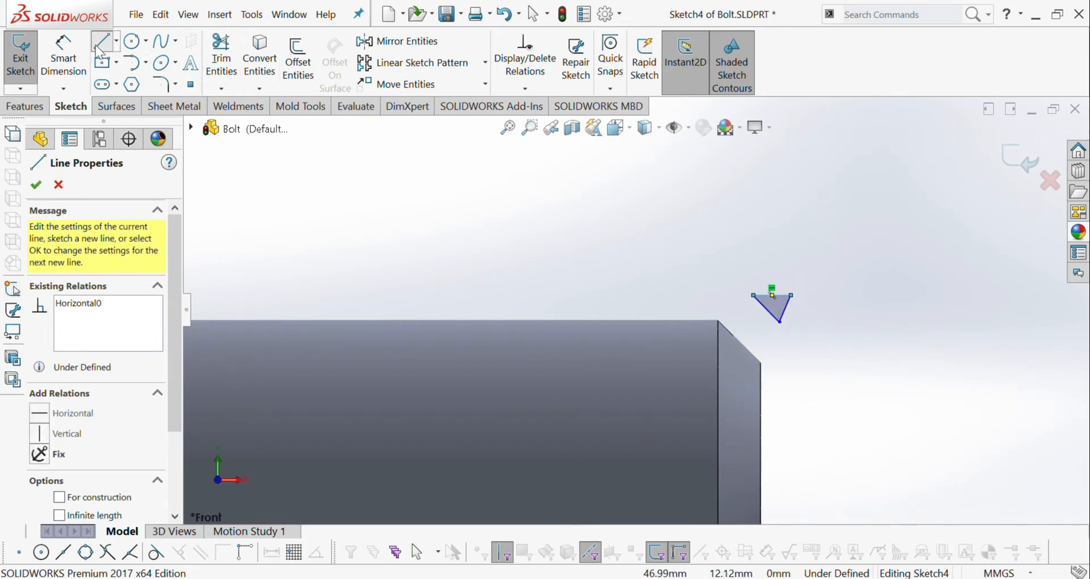
Draw a construction centerline from the triangle's lower vertex to the midpoint of its top edge
{"action": "left_click", "coordinate": [117, 47]}
{"action": "left_click", "coordinate": [116, 82]}
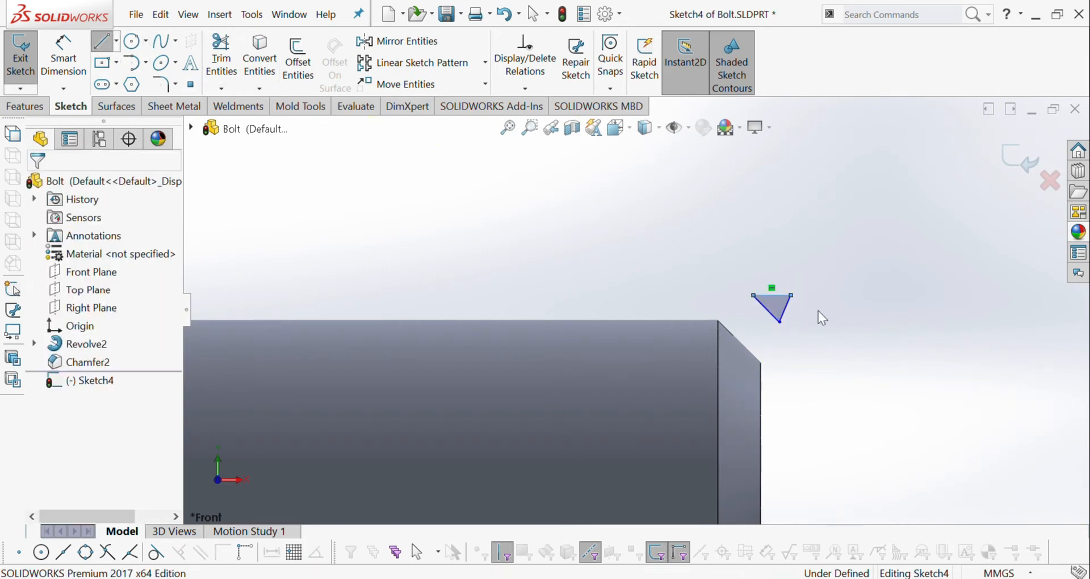
{"action": "left_click", "coordinate": [780, 322]}
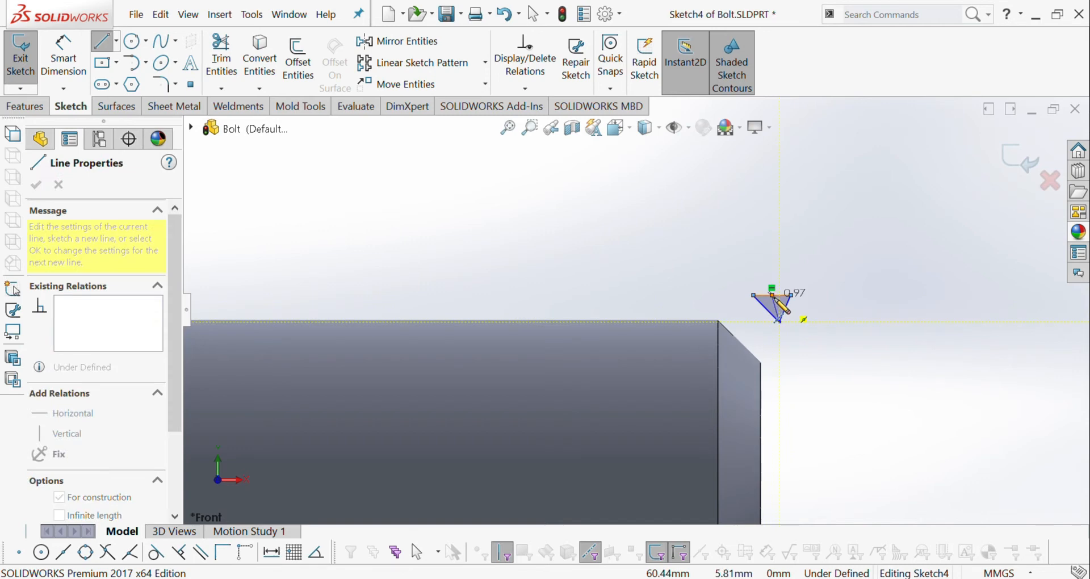
{"action": "left_click", "coordinate": [773, 297]}
{"action": "key", "text": "Escape"}
Add a vertical relation to the triangle's inner centerline
{"action": "scroll", "coordinate": [778, 311], "scroll_direction": "down", "scroll_amount": 6}
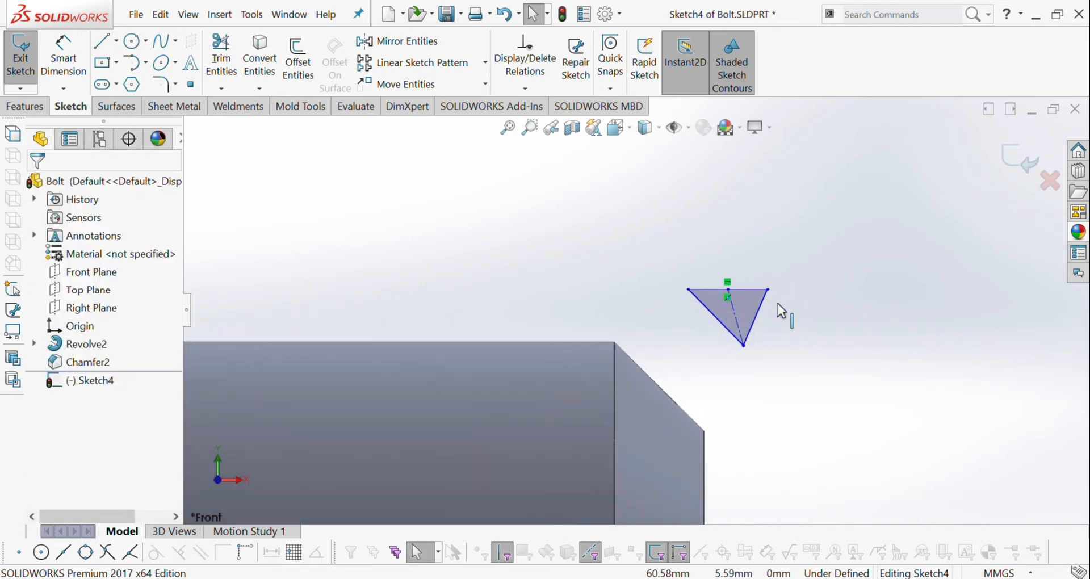
{"action": "left_click", "coordinate": [741, 288]}
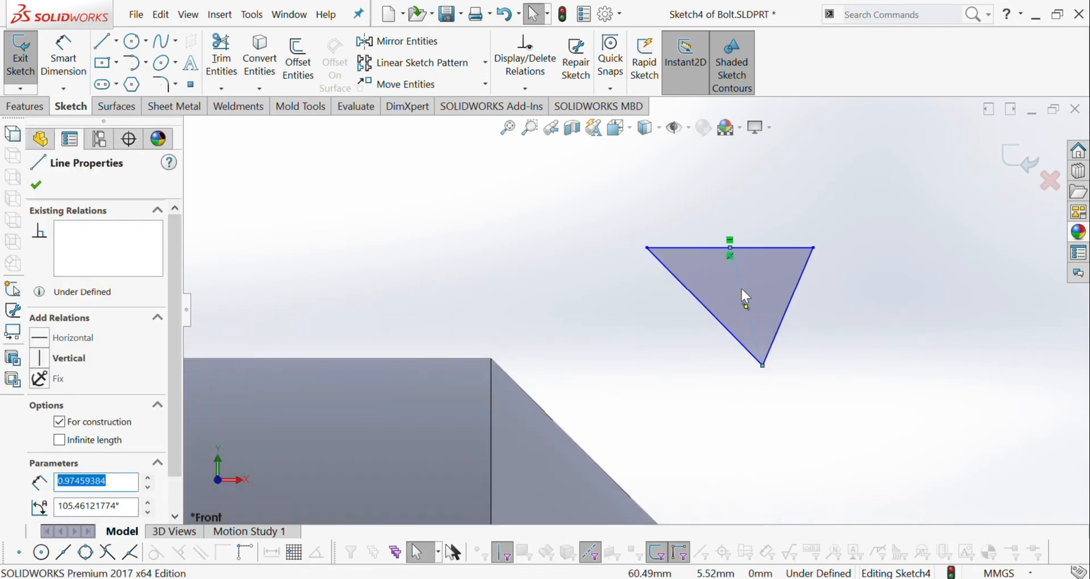
{"action": "left_click", "coordinate": [779, 251]}
{"action": "left_click", "coordinate": [850, 335]}
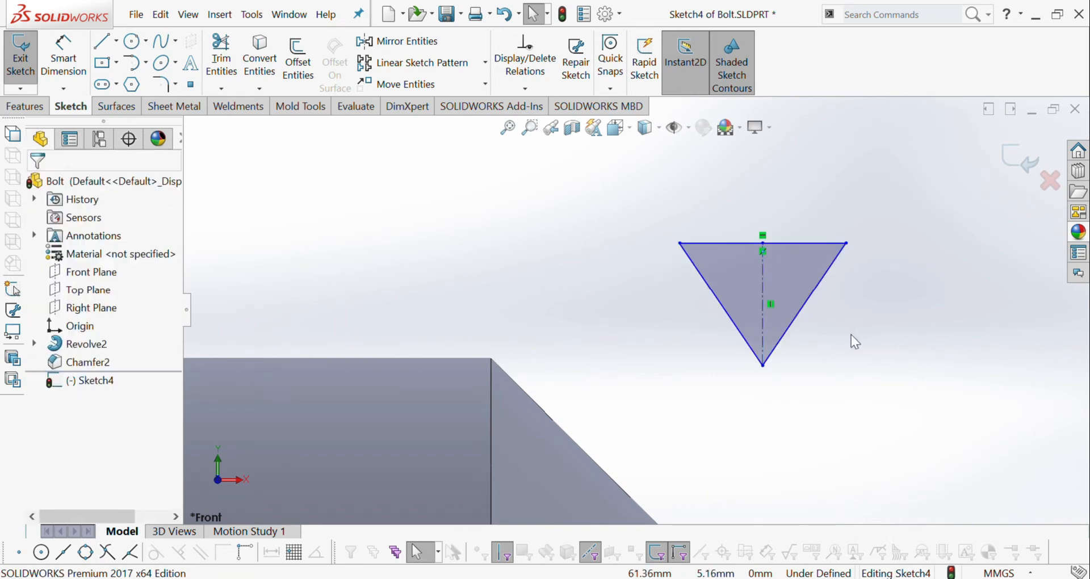
Draw a horizontal construction centerline about 6.45 mm long from the midpoint of the shaft's end edge back along the shaft axis
{"action": "scroll", "coordinate": [851, 336], "scroll_direction": "up", "scroll_amount": 3}
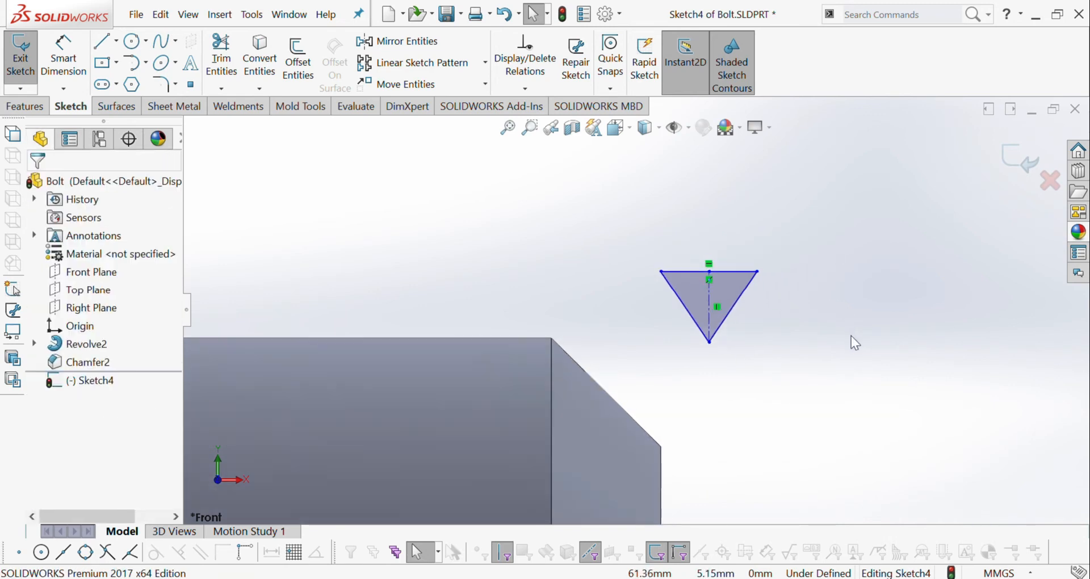
{"action": "left_click", "coordinate": [121, 50]}
{"action": "scroll", "coordinate": [638, 306], "scroll_direction": "up", "scroll_amount": 5}
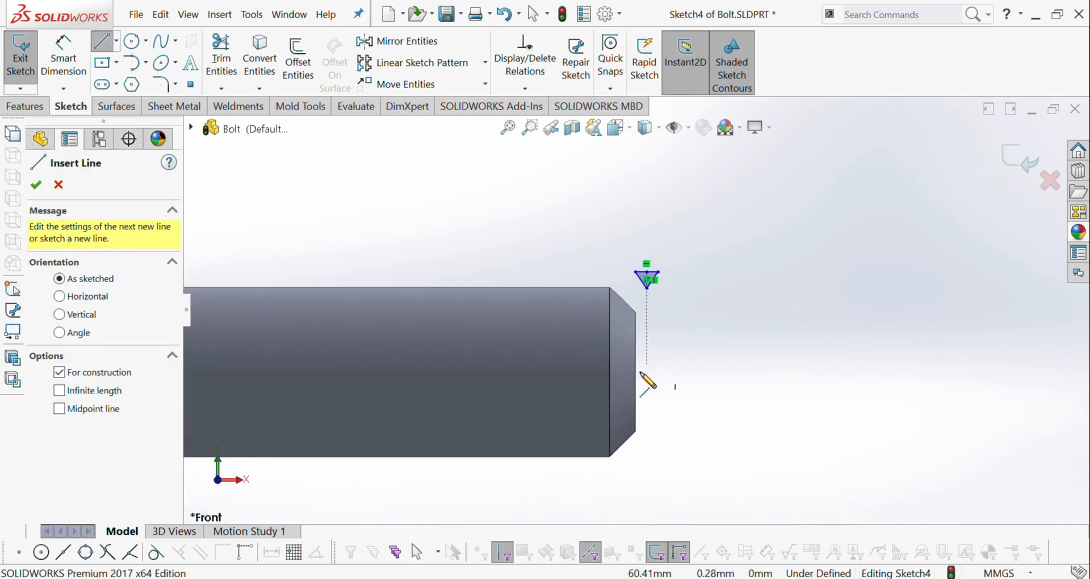
{"action": "left_click", "coordinate": [636, 372]}
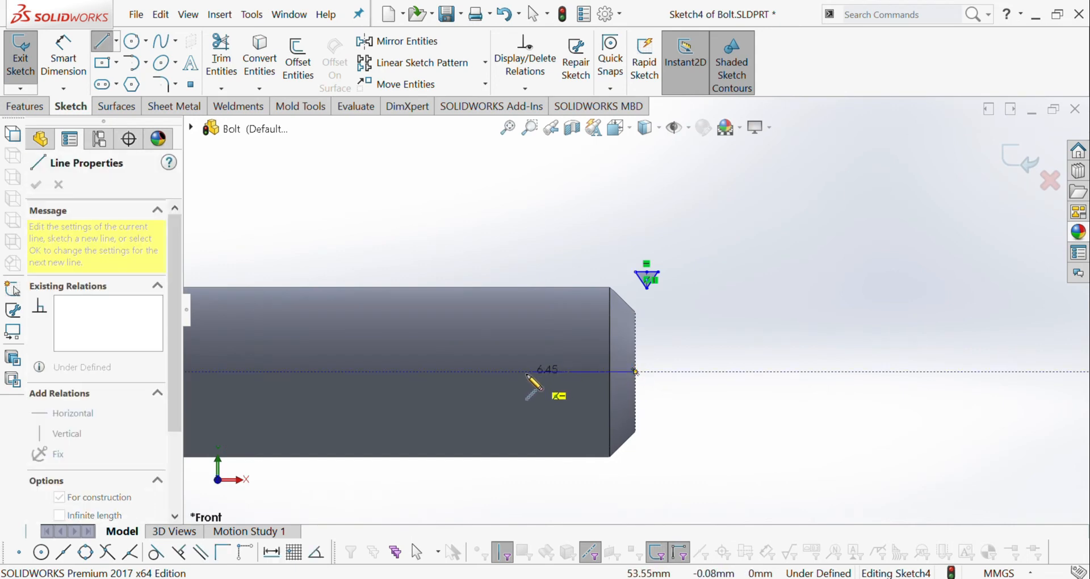
{"action": "left_click", "coordinate": [525, 372]}
{"action": "key", "text": "Escape"}
{"action": "key", "text": "Escape"}
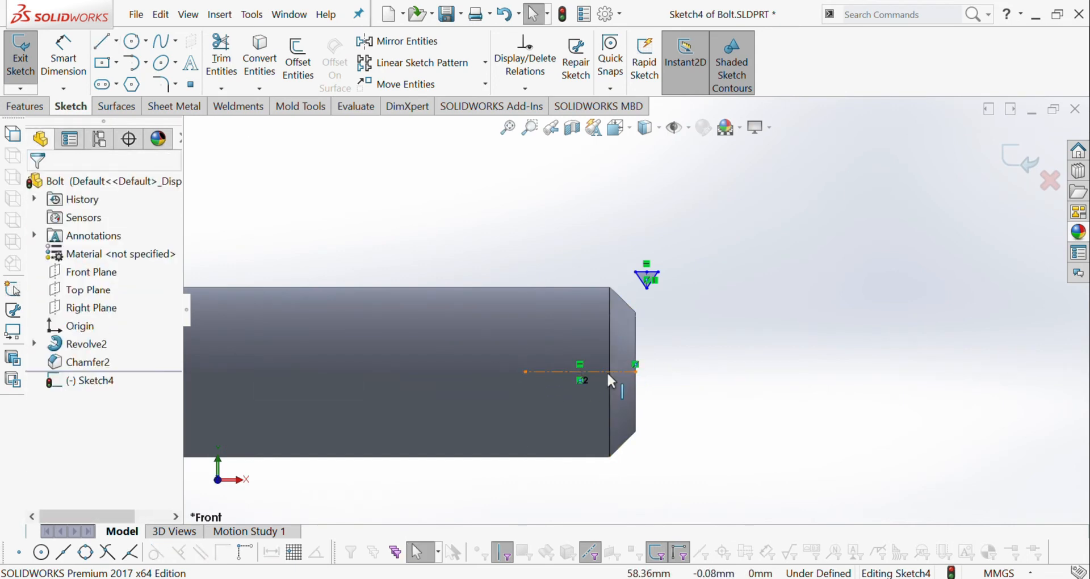
{"action": "left_click", "coordinate": [608, 371]}
{"action": "left_click", "coordinate": [666, 315]}
Make the triangle's vertical centerline collinear with the shaft's flat end edge
{"action": "scroll", "coordinate": [649, 295], "scroll_direction": "down", "scroll_amount": 3}
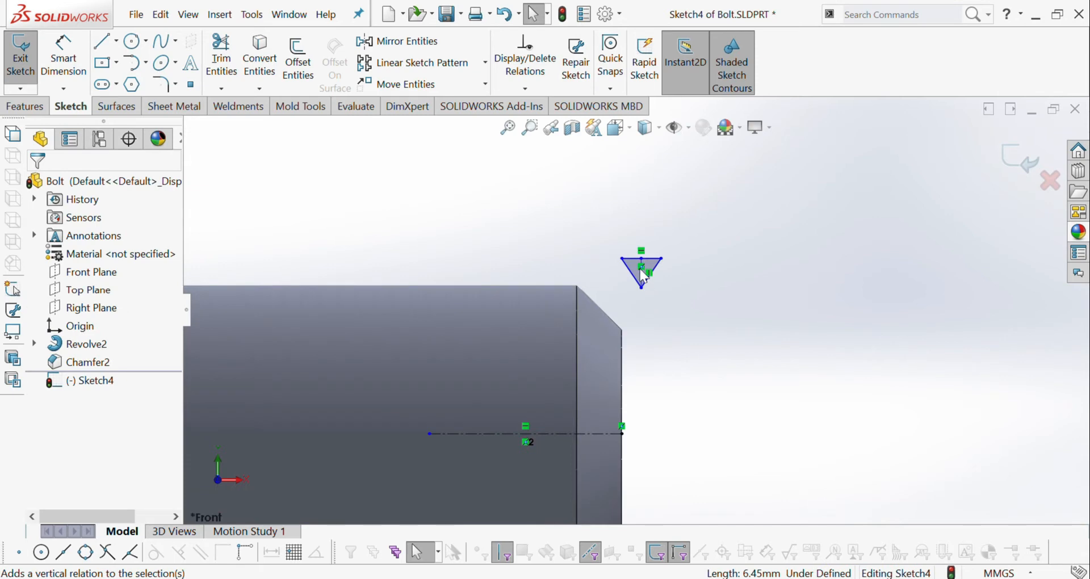
{"action": "left_click", "coordinate": [642, 272]}
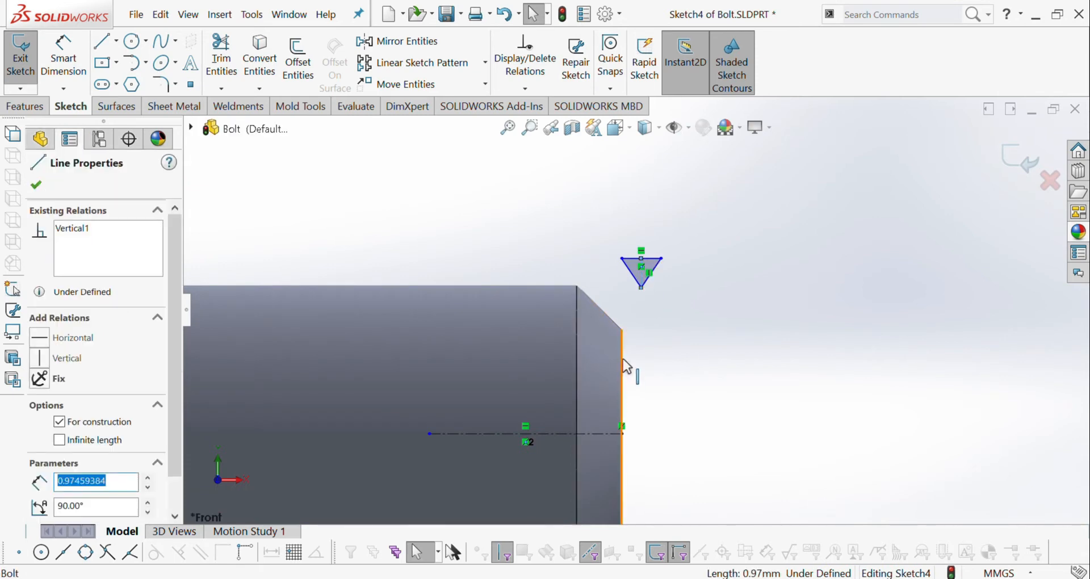
{"action": "left_click", "coordinate": [622, 359], "text": "ctrl"}
{"action": "left_click", "coordinate": [45, 406]}
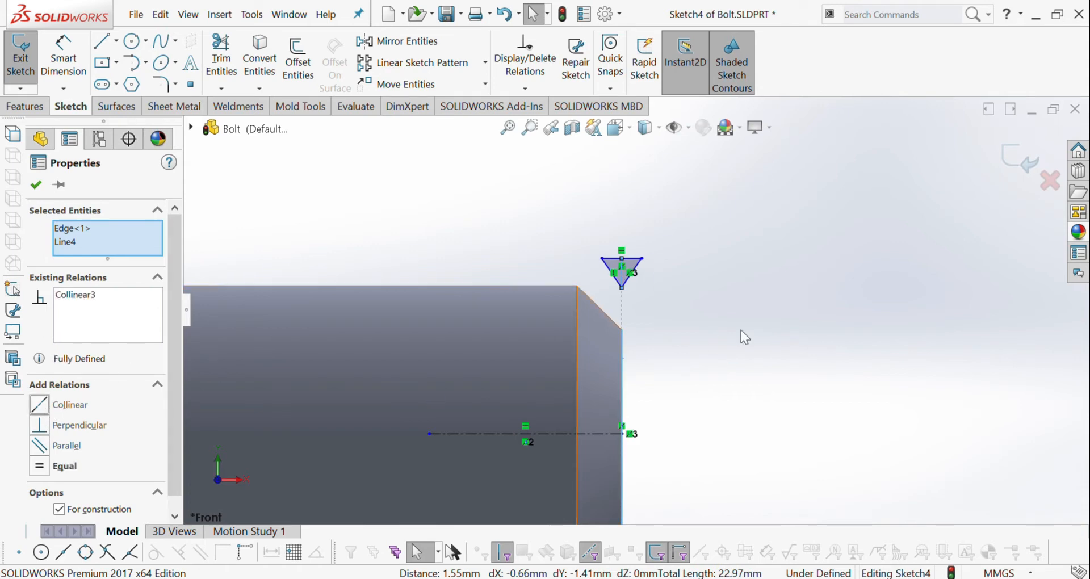
{"action": "left_click", "coordinate": [755, 311]}
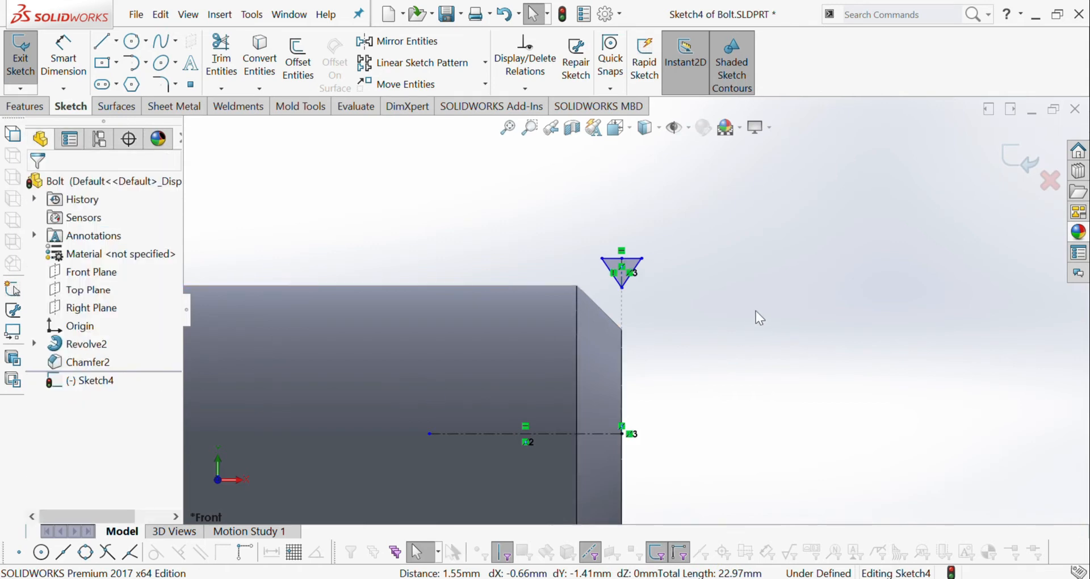
Dimension the triangle's lower vertex from the shaft-axis centerline as an 8 mm diameter
{"action": "left_click", "coordinate": [72, 68]}
{"action": "left_click", "coordinate": [621, 288]}
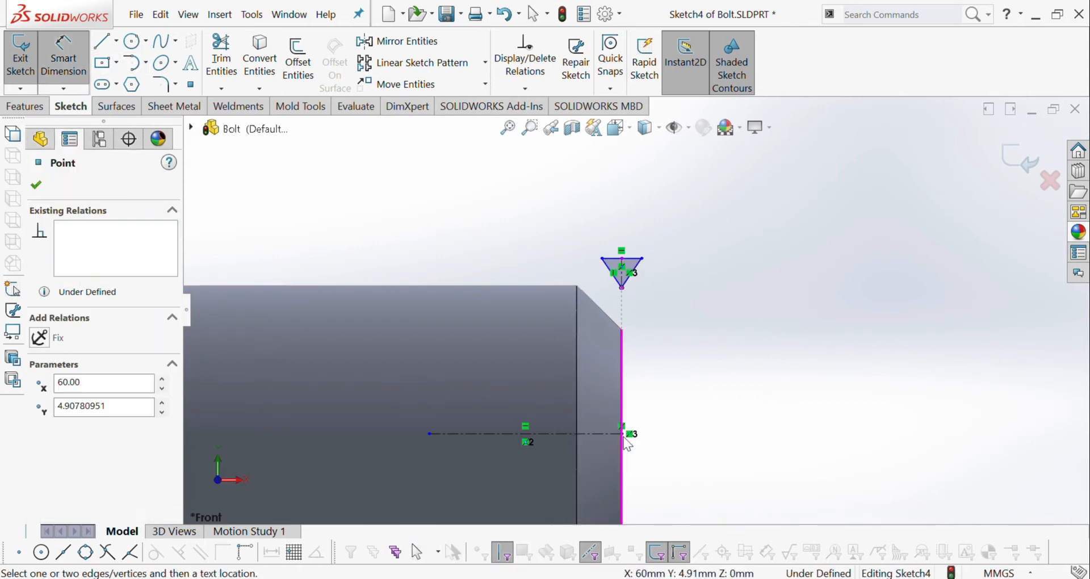
{"action": "left_click", "coordinate": [605, 434]}
{"action": "scroll", "coordinate": [685, 414], "scroll_direction": "up", "scroll_amount": 3}
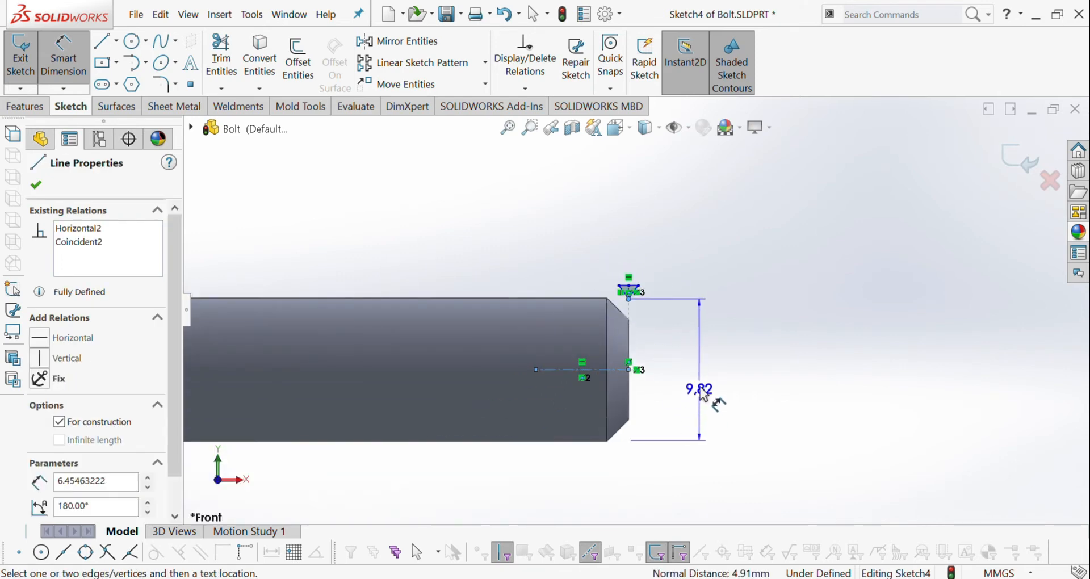
{"action": "left_click", "coordinate": [709, 379]}
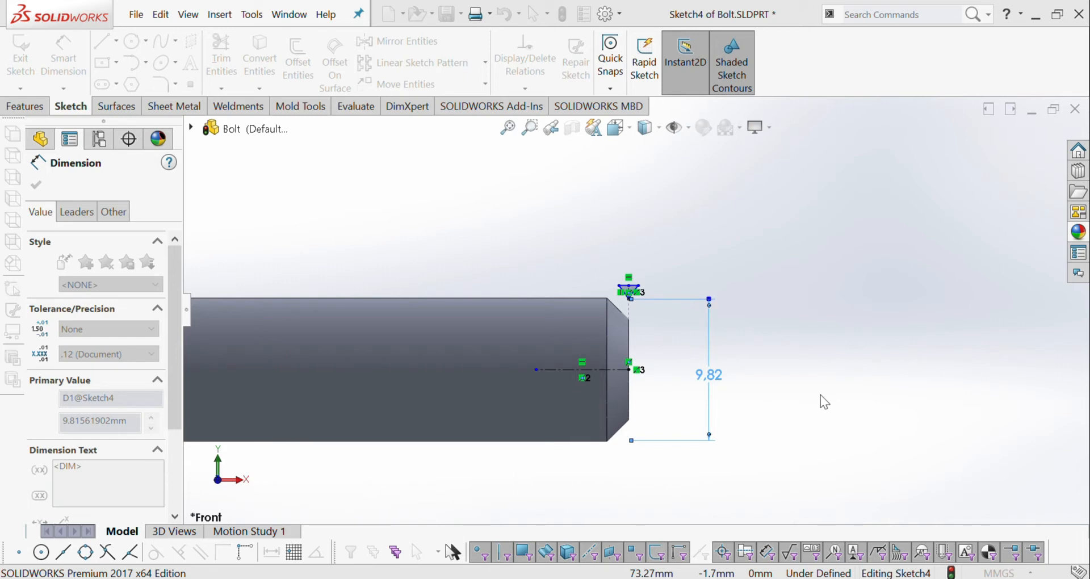
{"action": "type", "text": "8"}
{"action": "key", "text": "Return"}
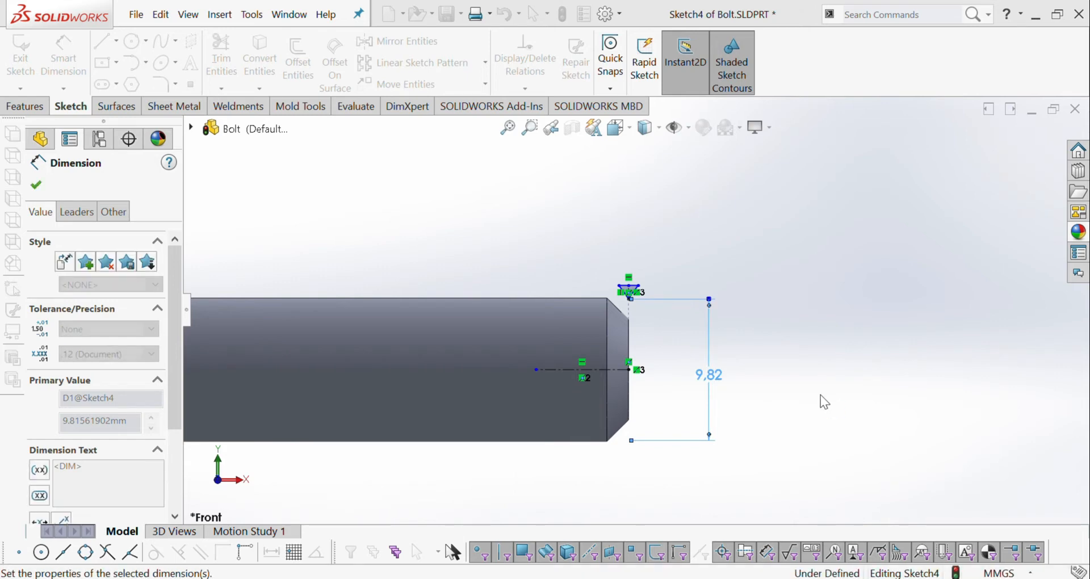
{"action": "left_click", "coordinate": [36, 186]}
Enlarge the triangle by moving its top edge upward until that edge is about 1.74 mm long
{"action": "scroll", "coordinate": [644, 309], "scroll_direction": "down", "scroll_amount": 5}
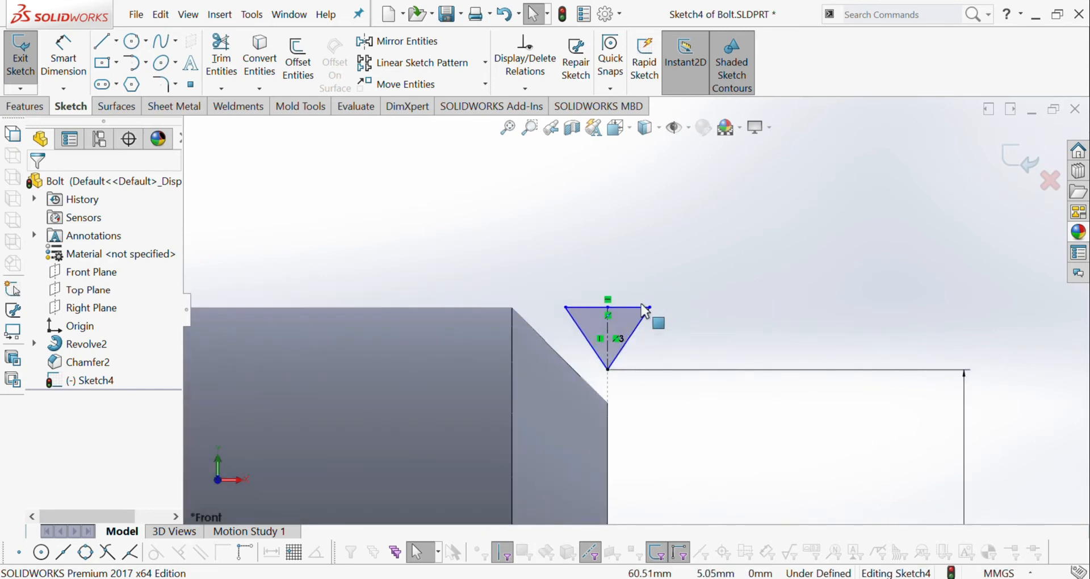
{"action": "left_click_drag", "start_coordinate": [624, 307], "coordinate": [627, 289]}
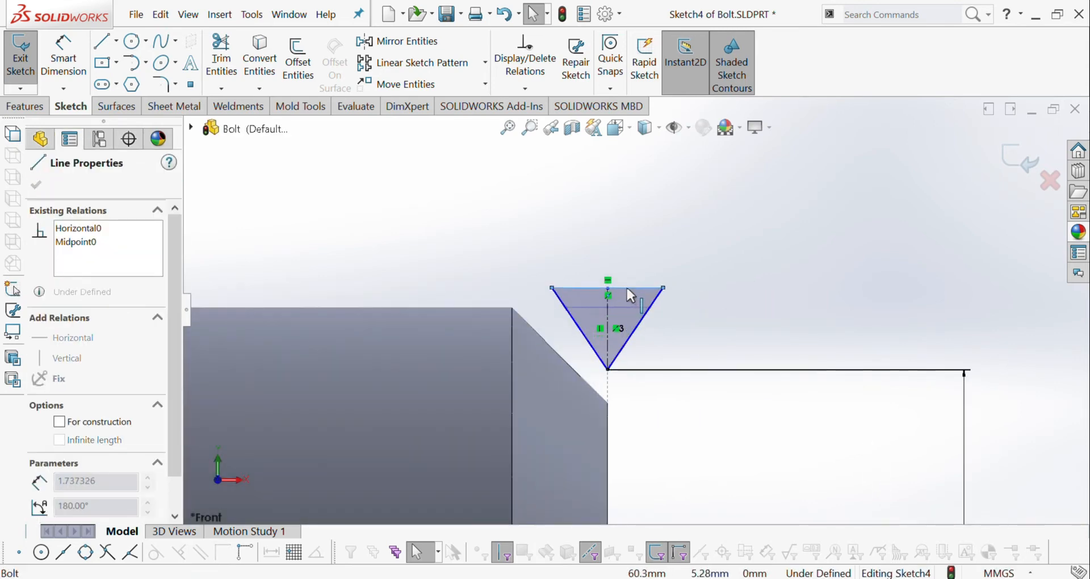
{"action": "left_click", "coordinate": [721, 326]}
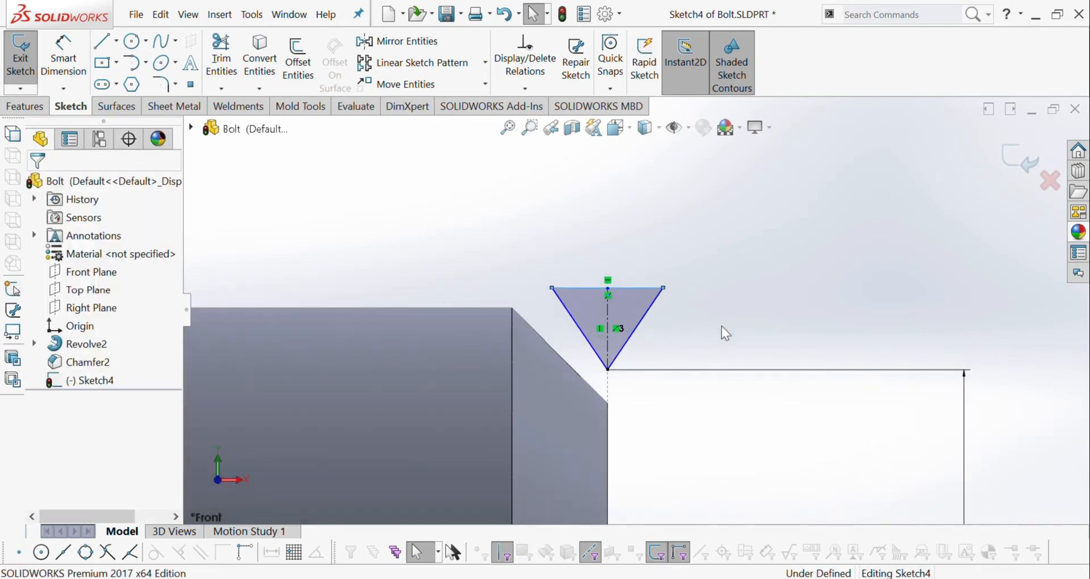
{"action": "left_click", "coordinate": [85, 49]}
{"action": "left_click", "coordinate": [646, 321]}
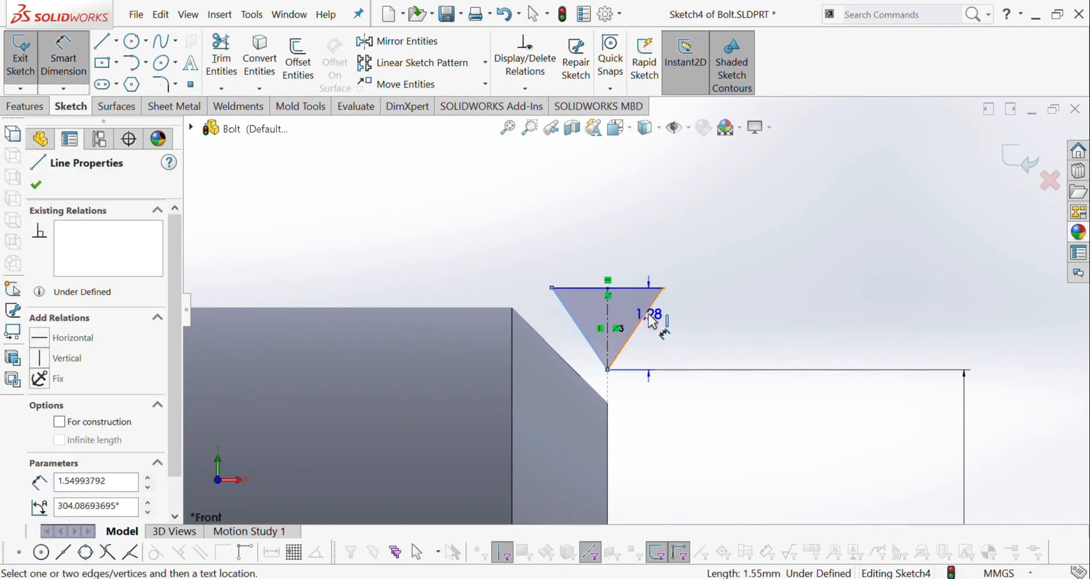
{"action": "left_click", "coordinate": [652, 321]}
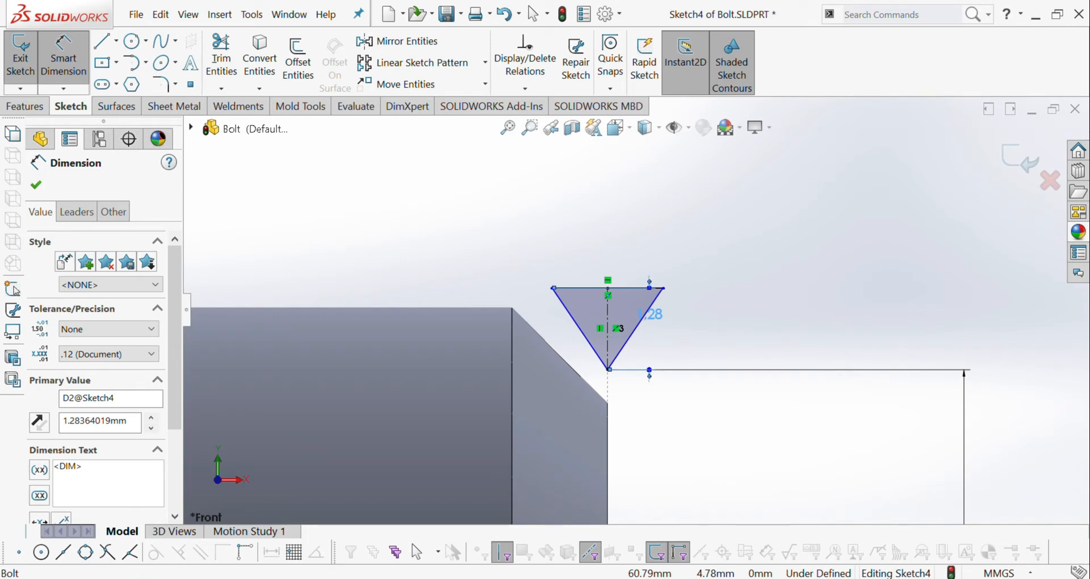
{"action": "key", "text": "Delete"}
{"action": "key", "text": "Escape"}
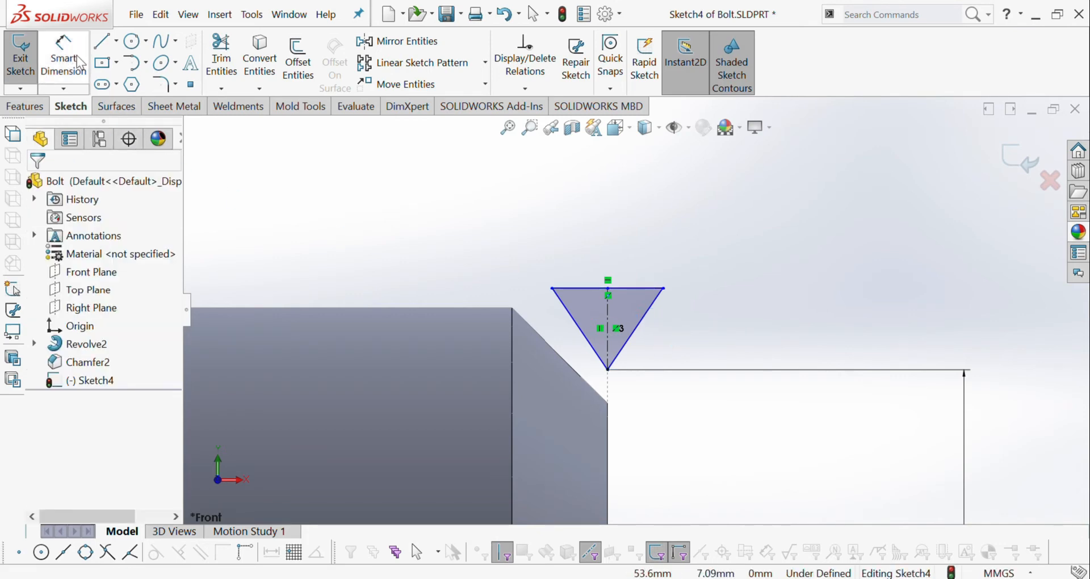
Dimension the angle between the triangle's two slanted sides as 60 degrees and exit the sketch
{"action": "left_click", "coordinate": [571, 315]}
{"action": "key", "text": "d"}
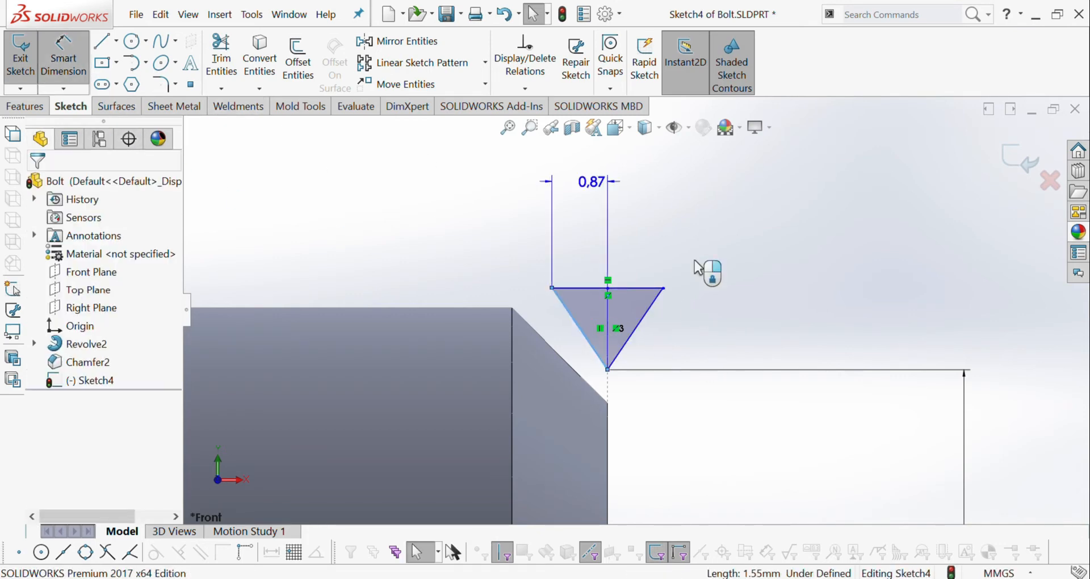
{"action": "left_click", "coordinate": [644, 317]}
{"action": "left_click", "coordinate": [628, 243]}
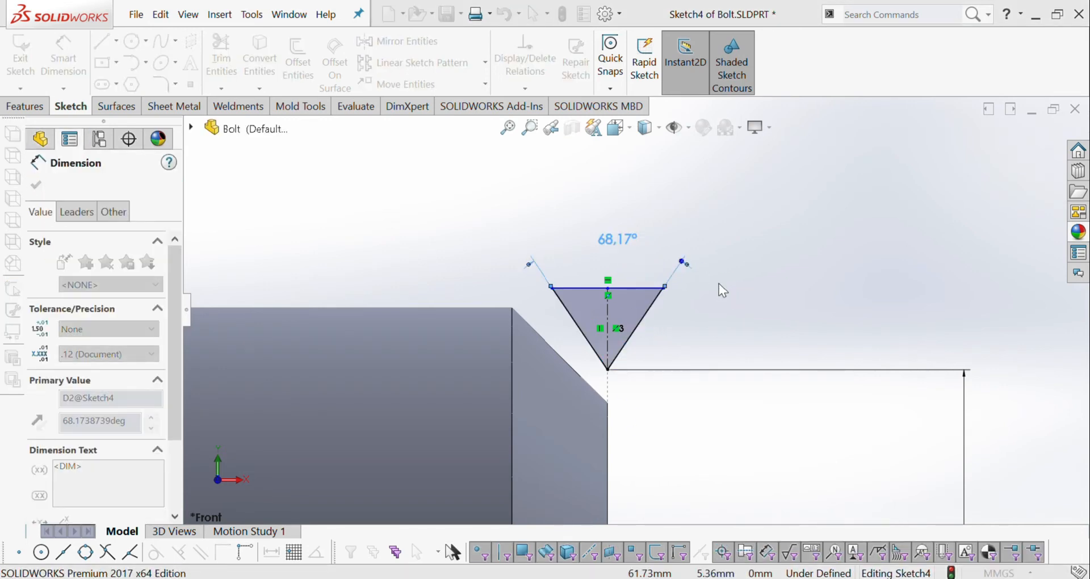
{"action": "type", "text": "60"}
{"action": "key", "text": "Return"}
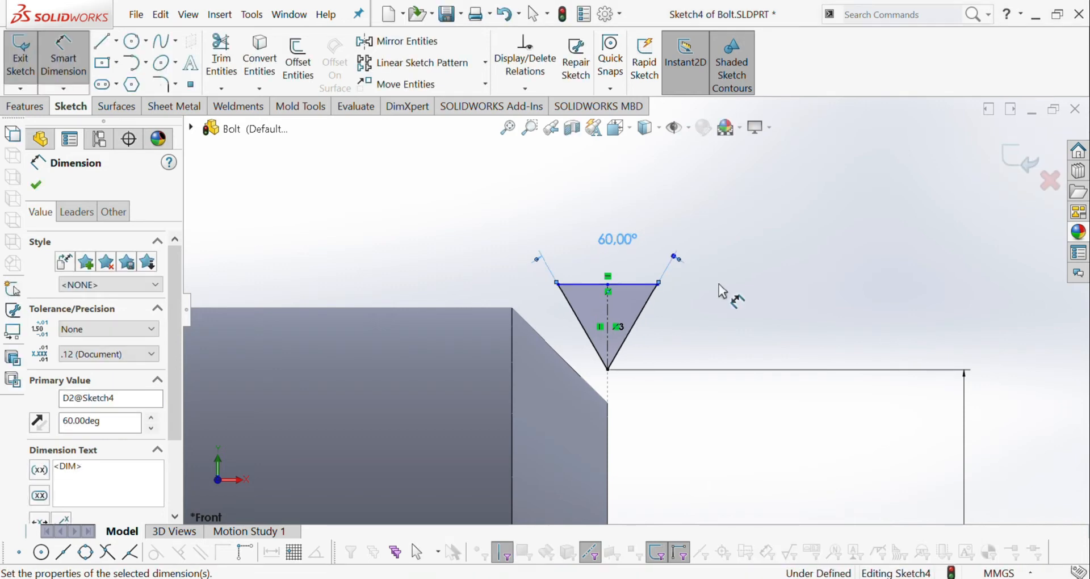
{"action": "left_click", "coordinate": [32, 191]}
{"action": "key", "text": "z"}
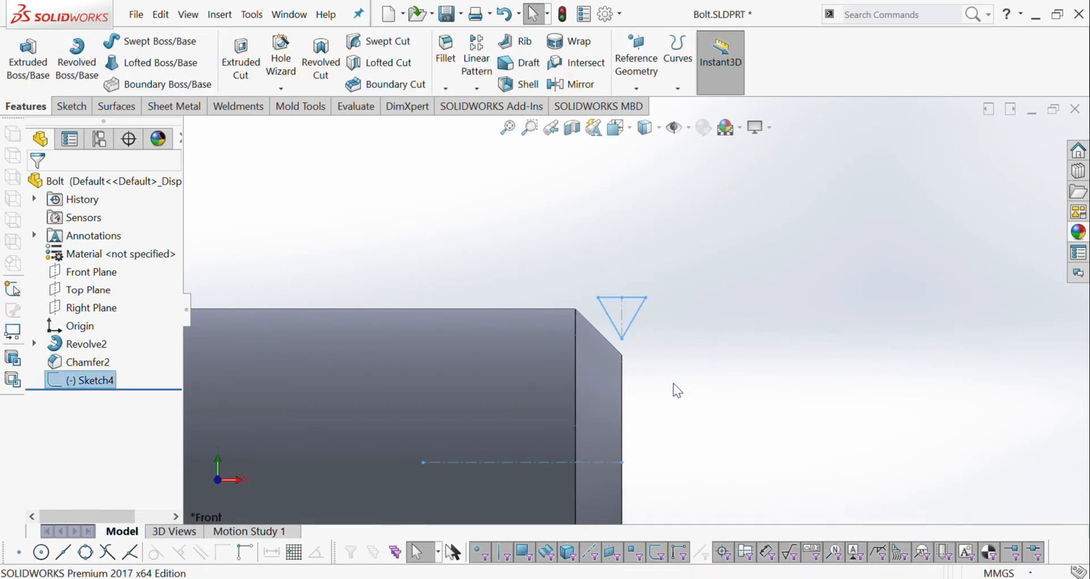
Start a new sketch on the flat circular face at the shaft's chamfered end and view it face-on
{"action": "left_click", "coordinate": [641, 411]}
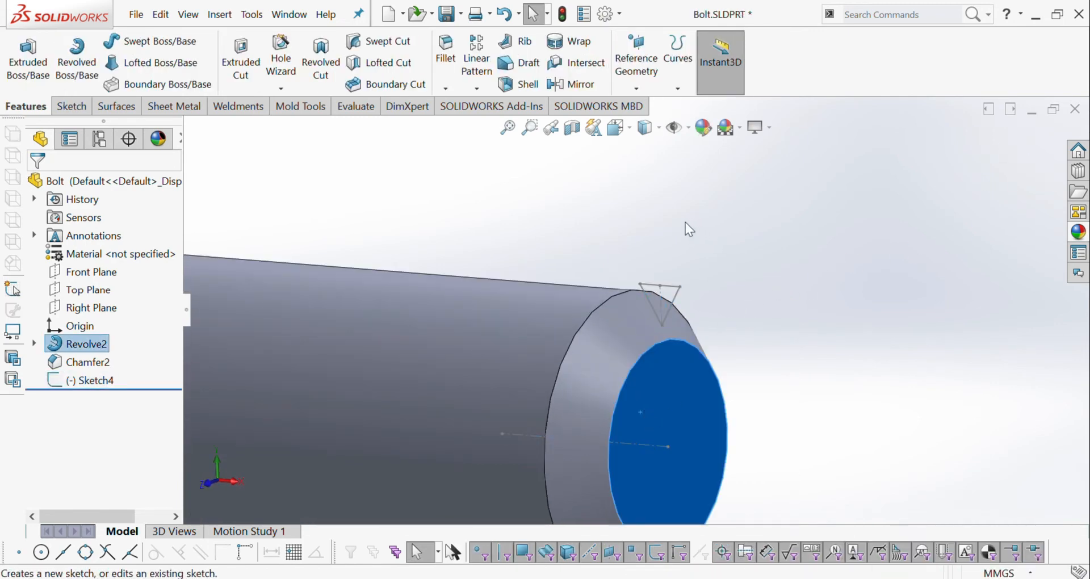
{"action": "left_click", "coordinate": [875, 342]}
{"action": "scroll", "coordinate": [656, 333], "scroll_direction": "up", "scroll_amount": 3}
{"action": "left_click", "coordinate": [649, 352]}
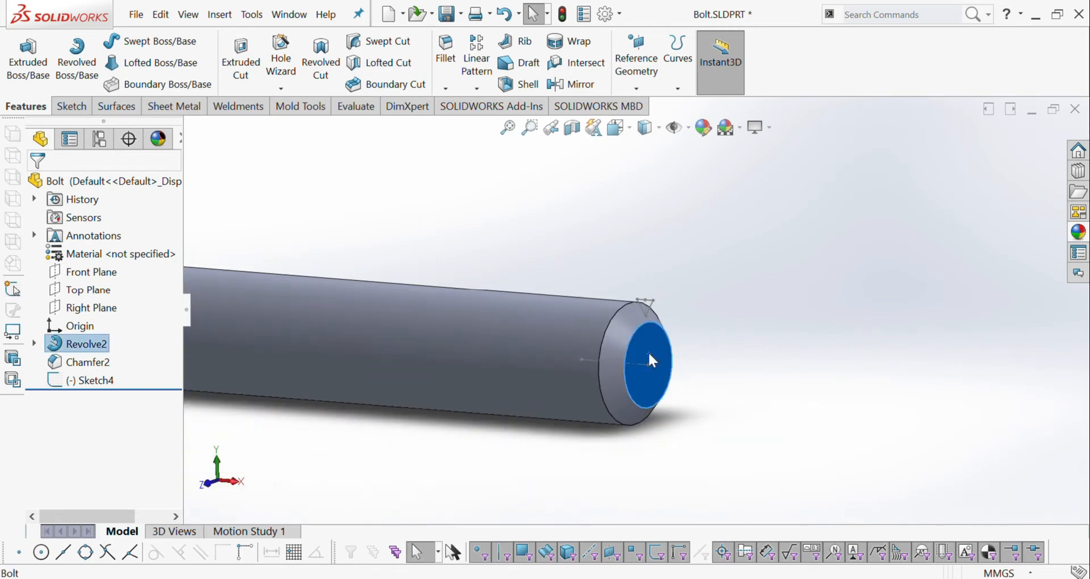
{"action": "left_click", "coordinate": [691, 209]}
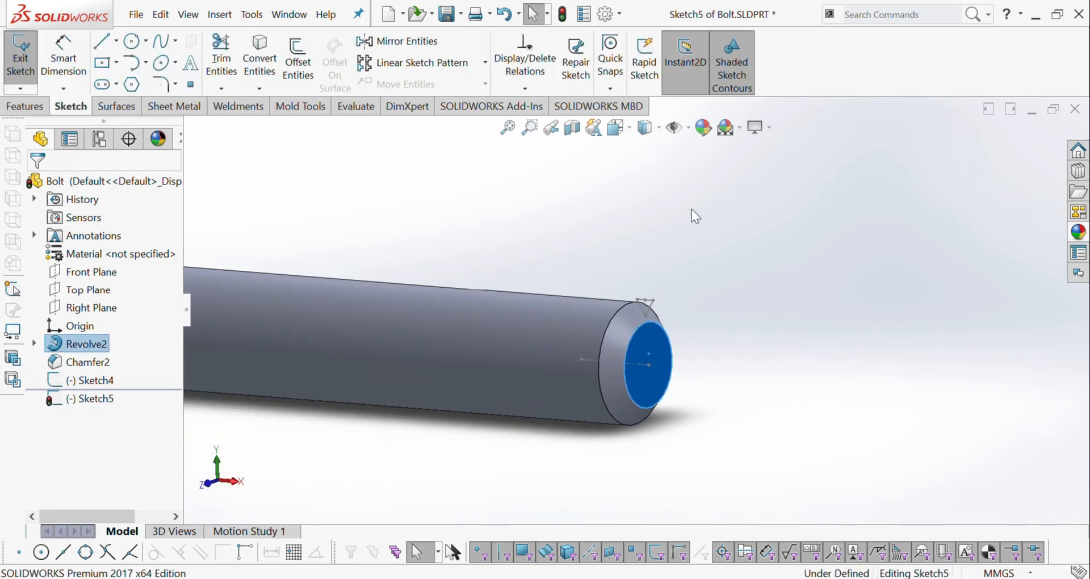
{"action": "left_click", "coordinate": [93, 398]}
{"action": "left_click", "coordinate": [121, 349]}
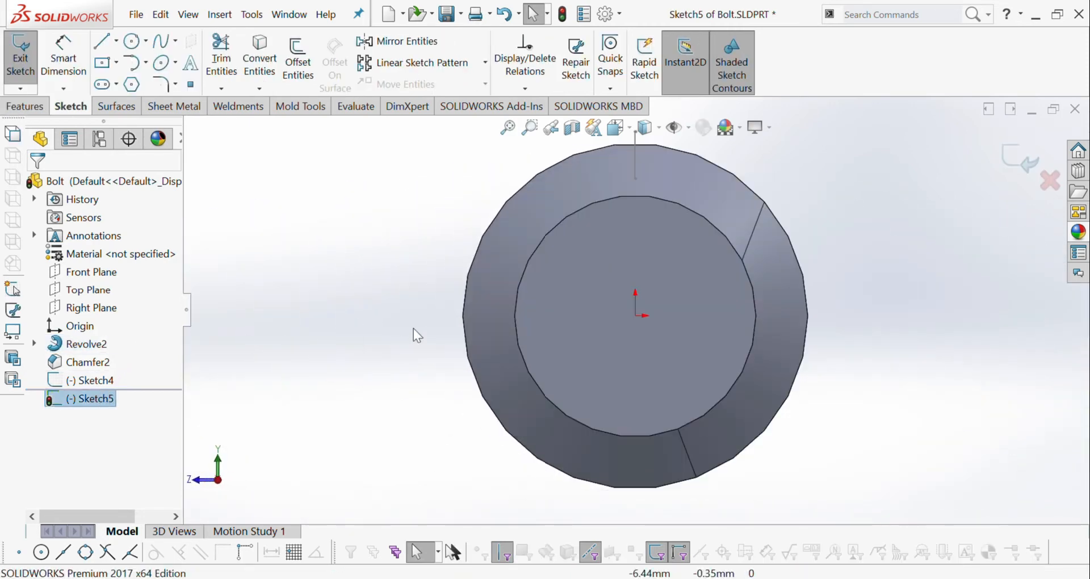
Sketch a circle centred on the origin and passing through the thread triangle's lower vertex, and exit the sketch
{"action": "left_click", "coordinate": [131, 41]}
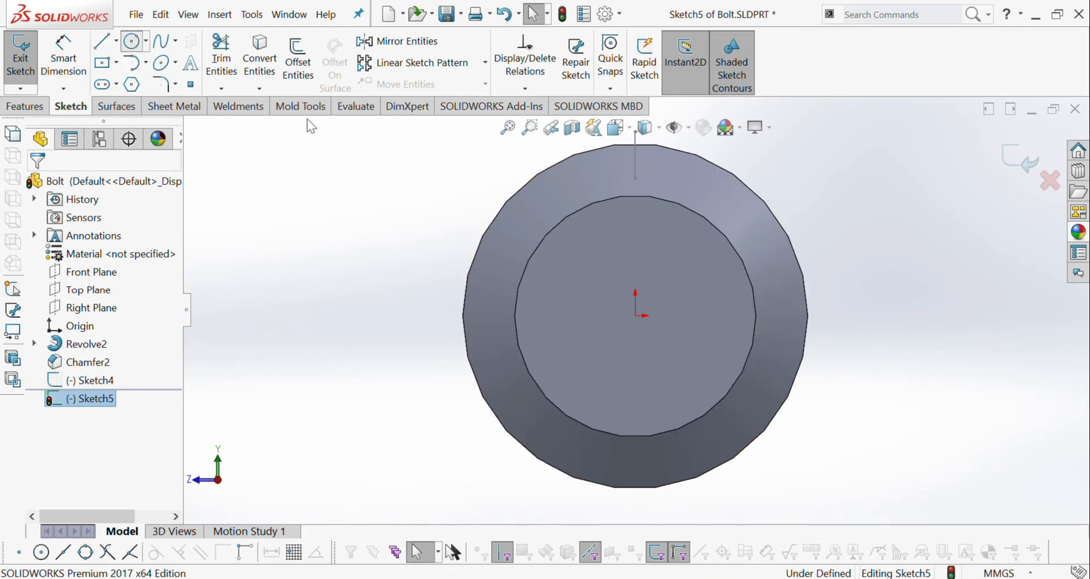
{"action": "left_click", "coordinate": [636, 317]}
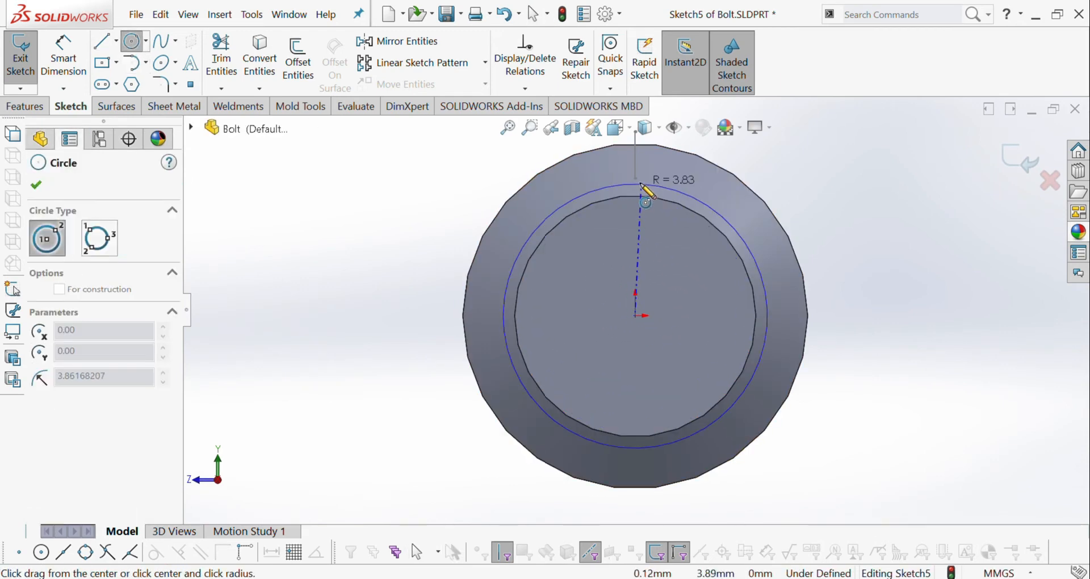
{"action": "middle_click_drag", "start_coordinate": [627, 212], "coordinate": [672, 232]}
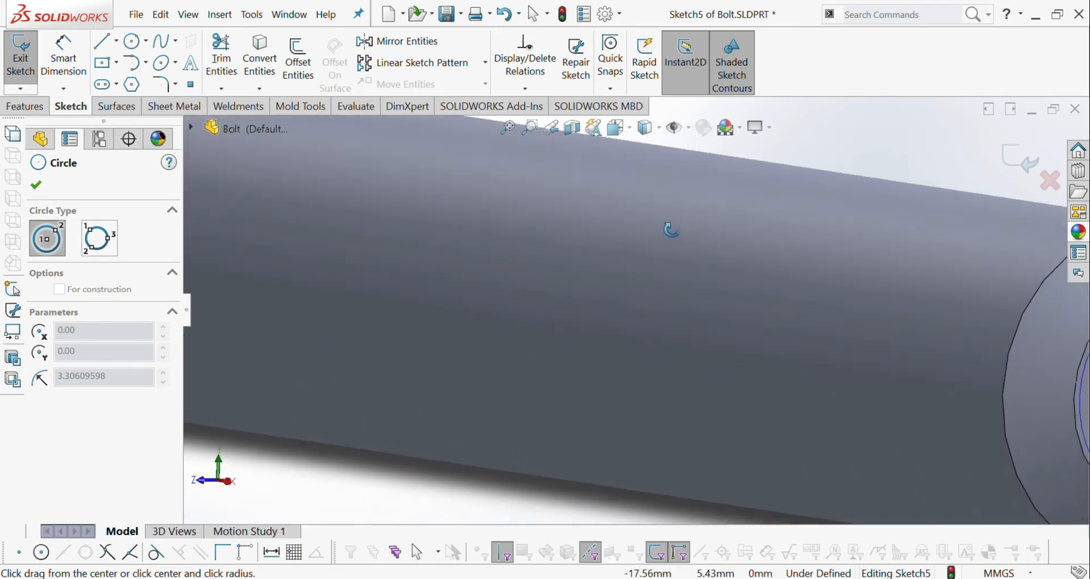
{"action": "scroll", "coordinate": [690, 230], "scroll_direction": "up", "scroll_amount": 5}
{"action": "scroll", "coordinate": [818, 278], "scroll_direction": "down", "scroll_amount": 6}
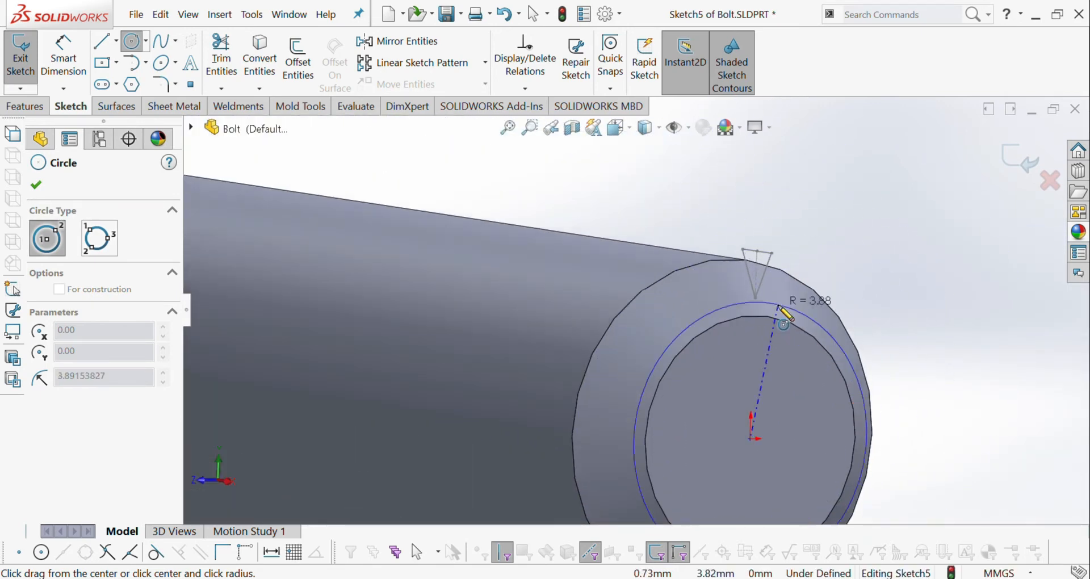
{"action": "left_click", "coordinate": [756, 299]}
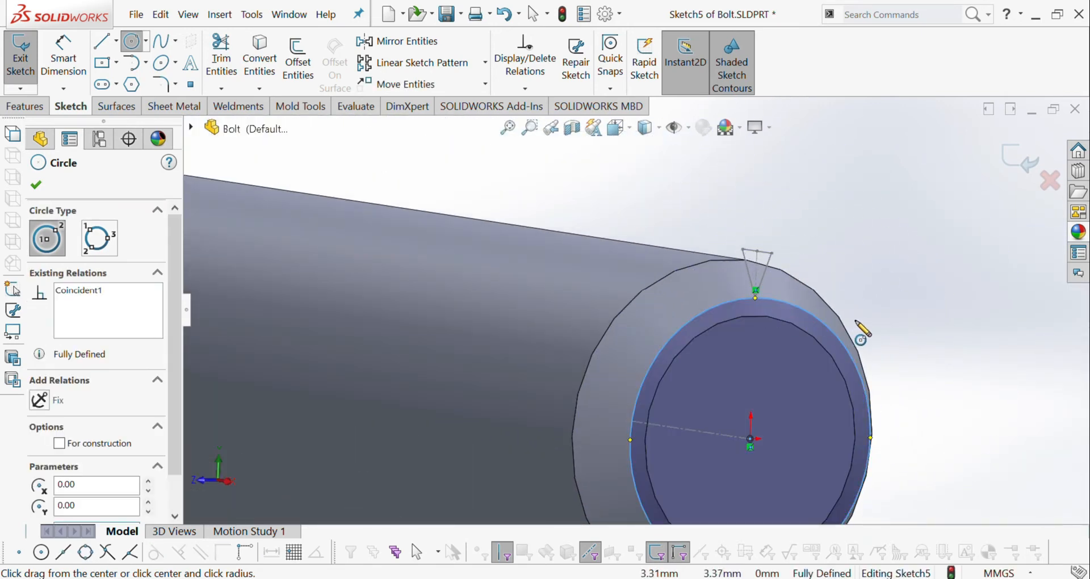
{"action": "key", "text": "Escape"}
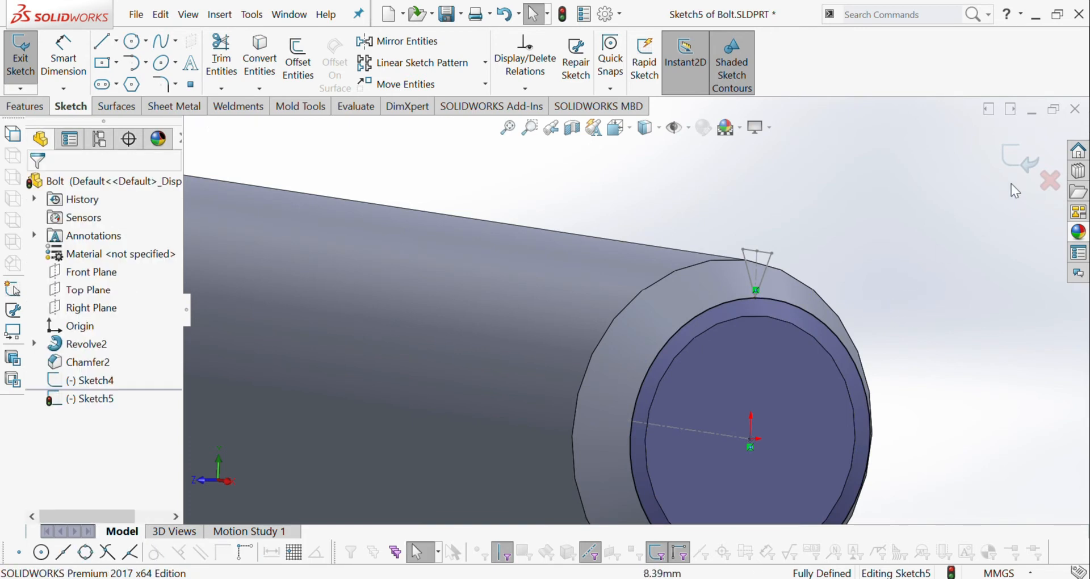
{"action": "left_click", "coordinate": [1015, 165]}
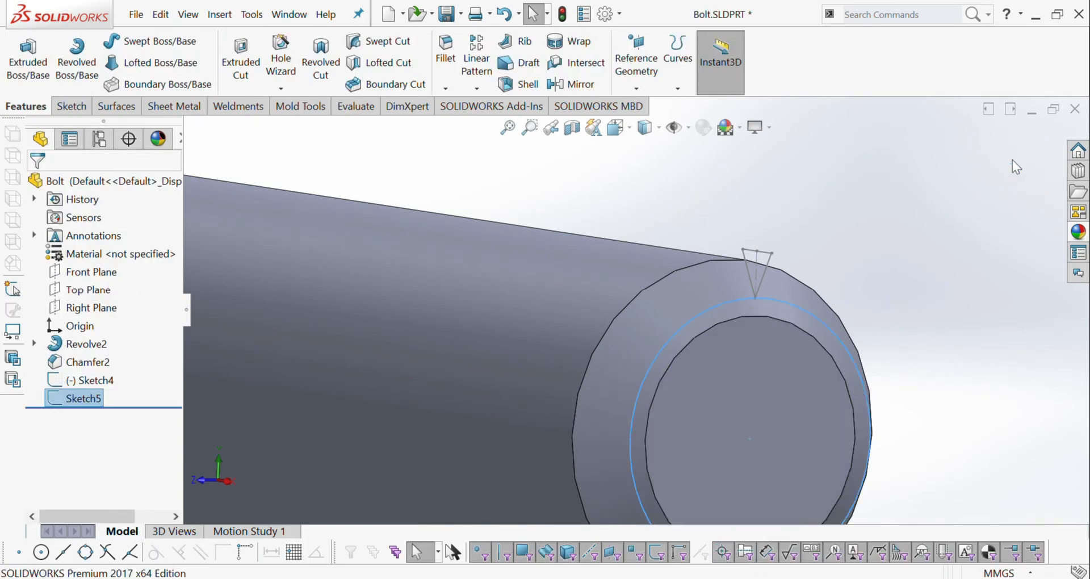
Start a helix from the end-face circle, defined by Height and Pitch, with a 1.5 mm pitch and reversed direction along the shaft
{"action": "scroll", "coordinate": [624, 309], "scroll_direction": "down", "scroll_amount": 3}
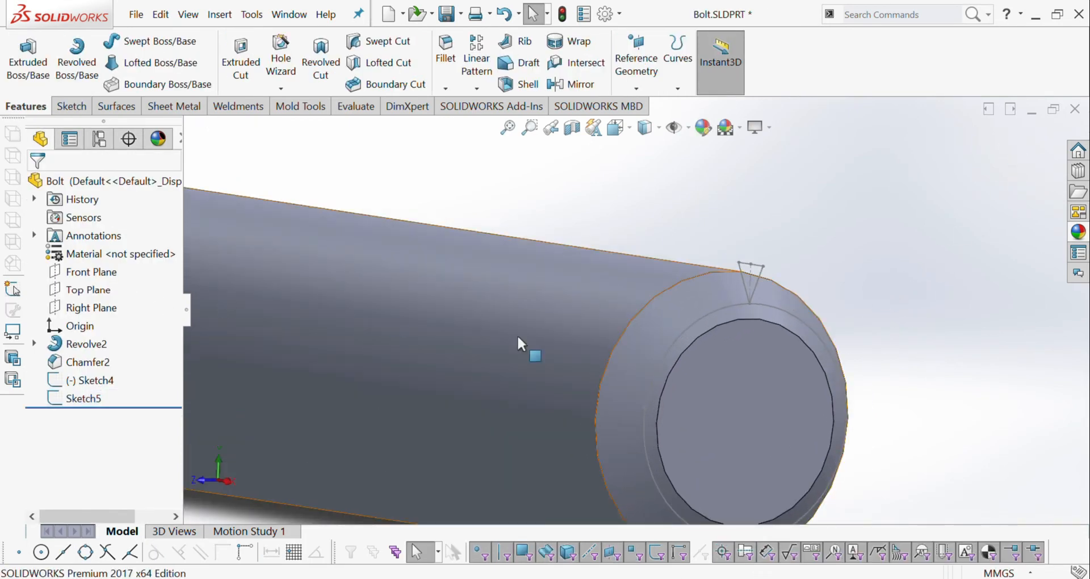
{"action": "middle_click_drag", "start_coordinate": [518, 348], "coordinate": [647, 400]}
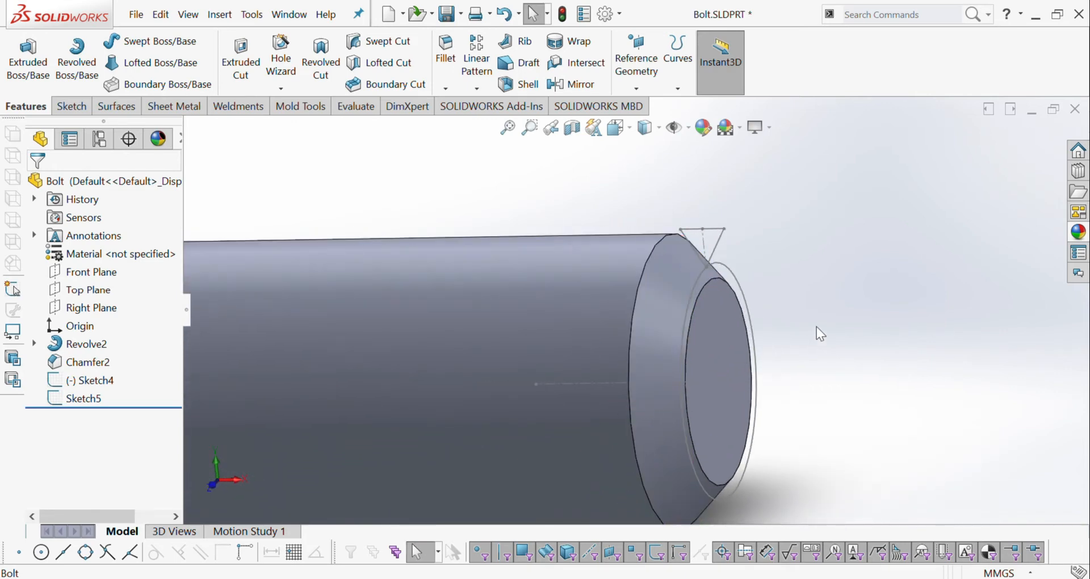
{"action": "left_click", "coordinate": [733, 273]}
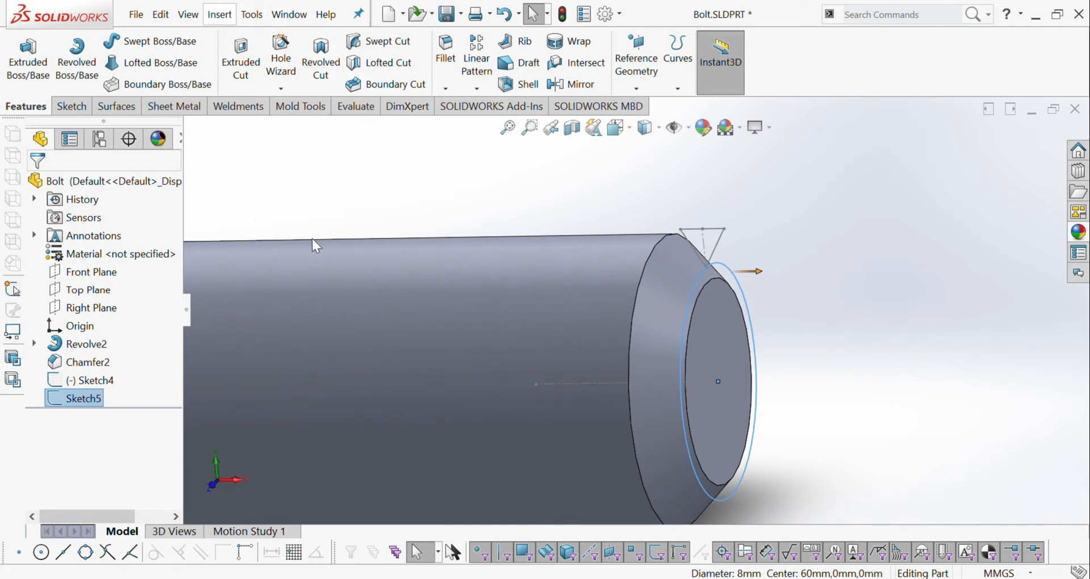
{"action": "left_click", "coordinate": [421, 332]}
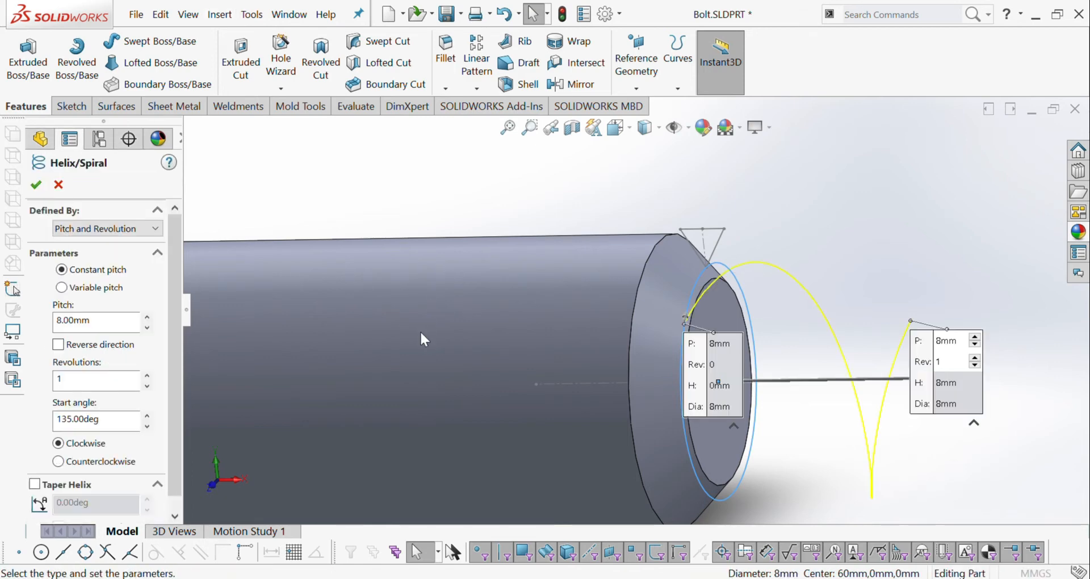
{"action": "scroll", "coordinate": [634, 310], "scroll_direction": "up", "scroll_amount": 5}
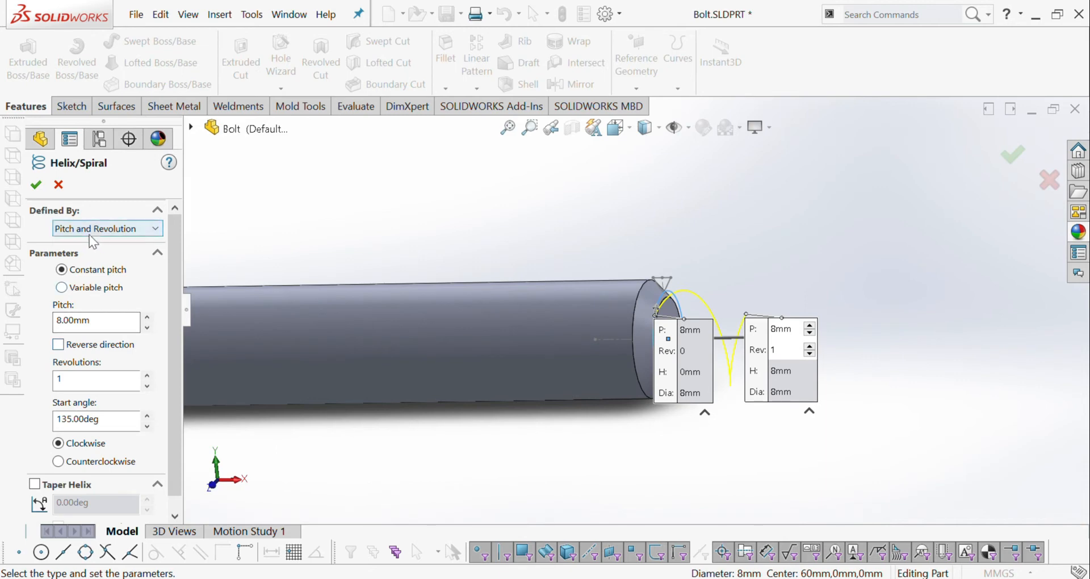
{"action": "left_click", "coordinate": [107, 264]}
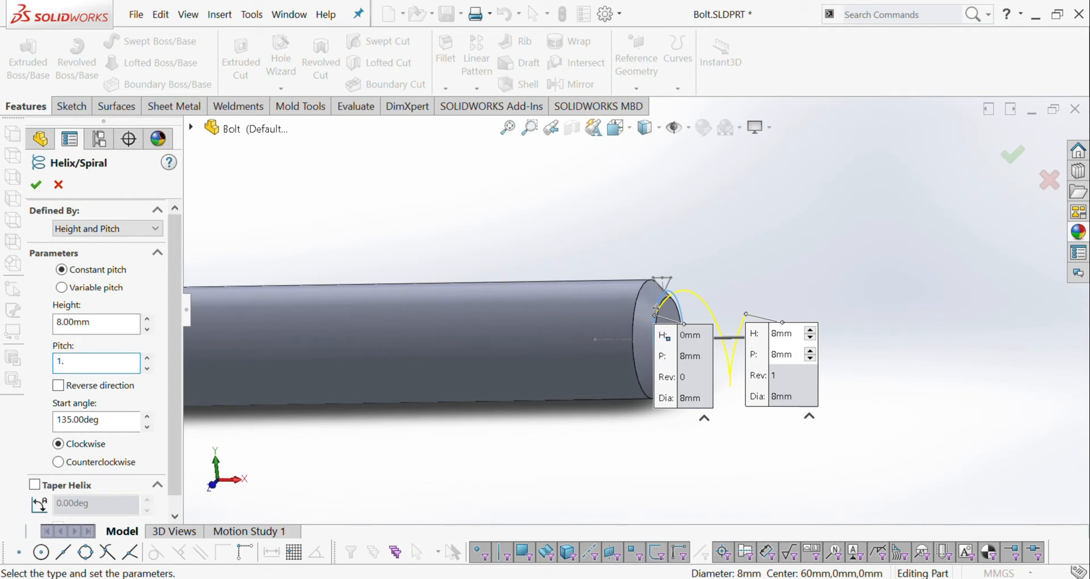
{"action": "left_click", "coordinate": [111, 329]}
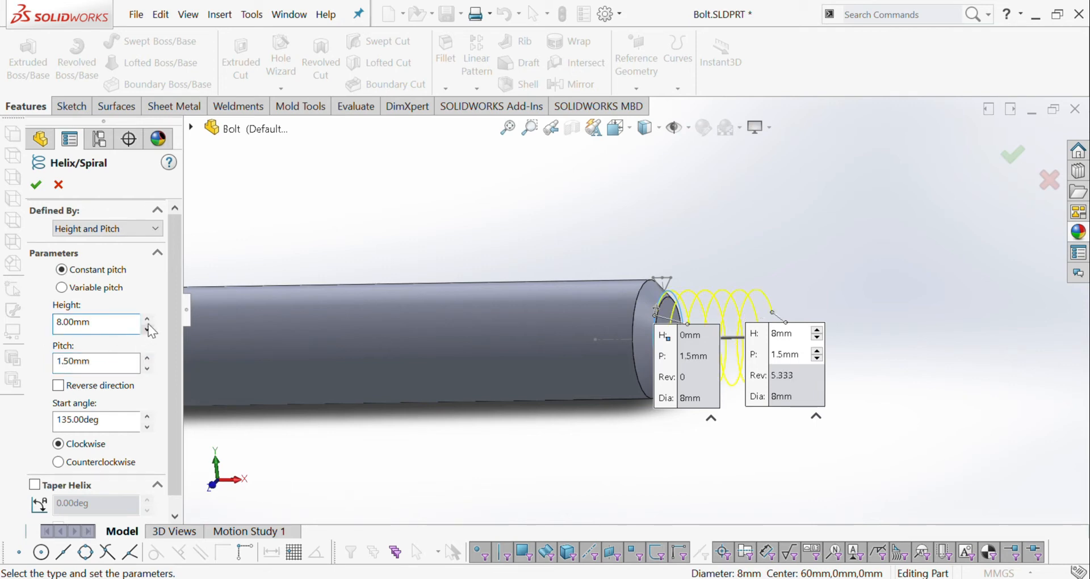
{"action": "left_click", "coordinate": [58, 386]}
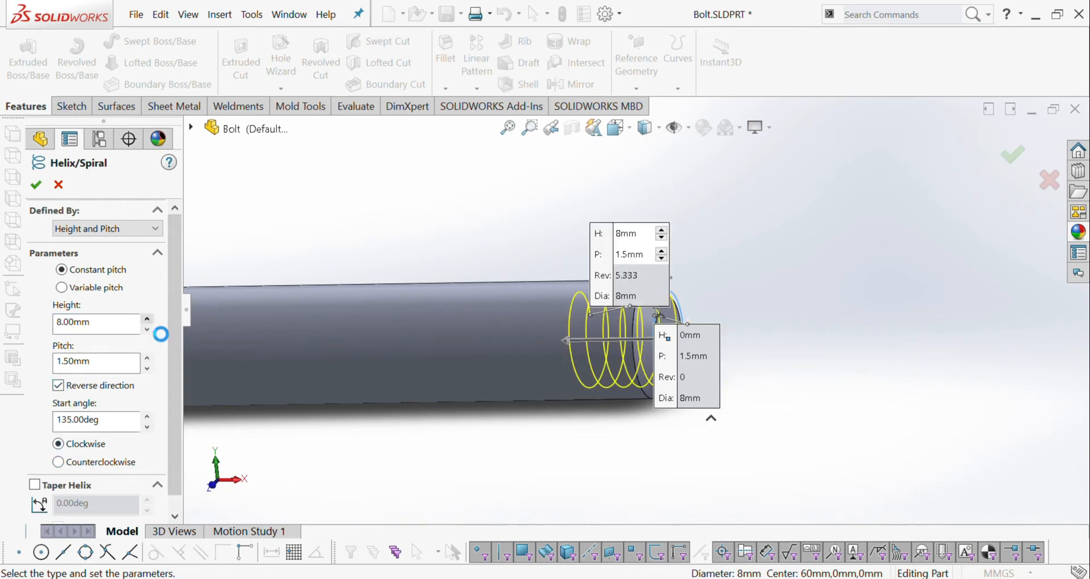
Set the helix height to 68 mm so it runs past the shaft's far end
{"action": "left_click_drag", "start_coordinate": [147, 318], "coordinate": [148, 332]}
{"action": "scroll", "coordinate": [517, 369], "scroll_direction": "up", "scroll_amount": 4}
{"action": "scroll", "coordinate": [475, 324], "scroll_direction": "down", "scroll_amount": 3}
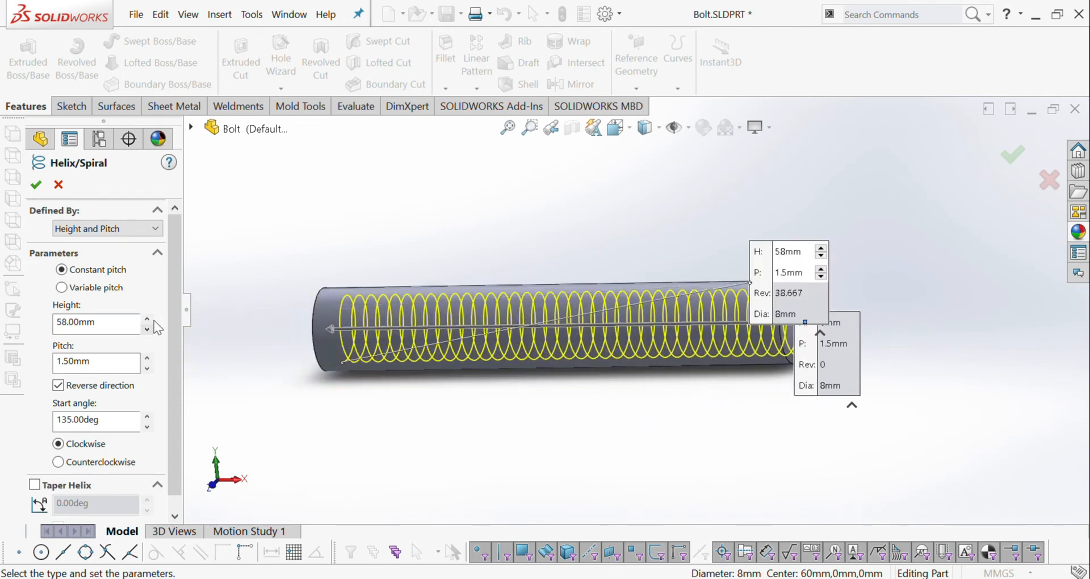
{"action": "scroll", "coordinate": [685, 312], "scroll_direction": "down", "scroll_amount": 10}
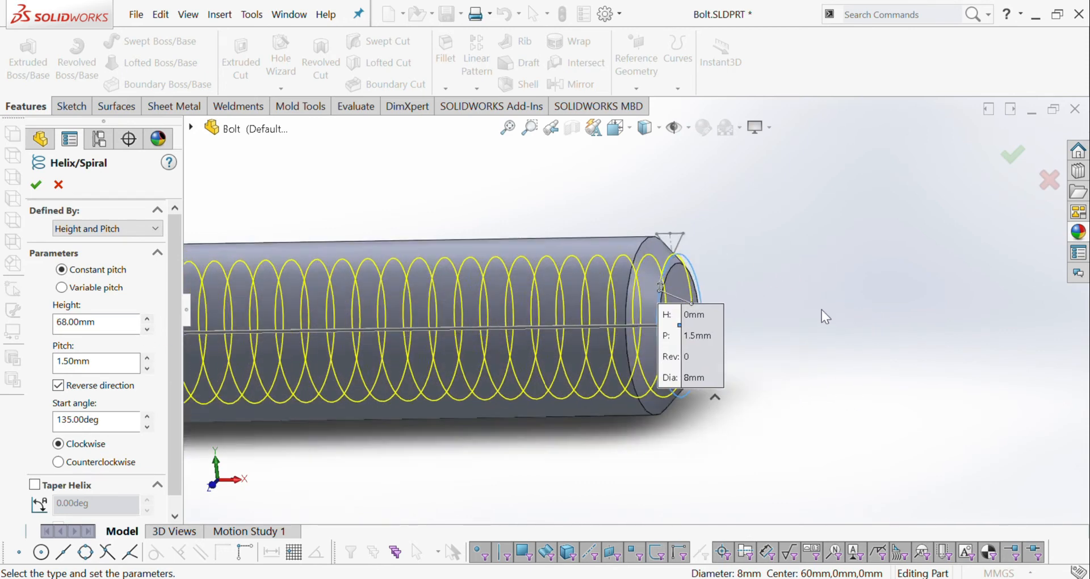
Set the helix start angle to 90 degrees so it begins at the triangle's lower vertex, and create the helix
{"action": "middle_click_drag", "start_coordinate": [571, 288], "coordinate": [602, 274]}
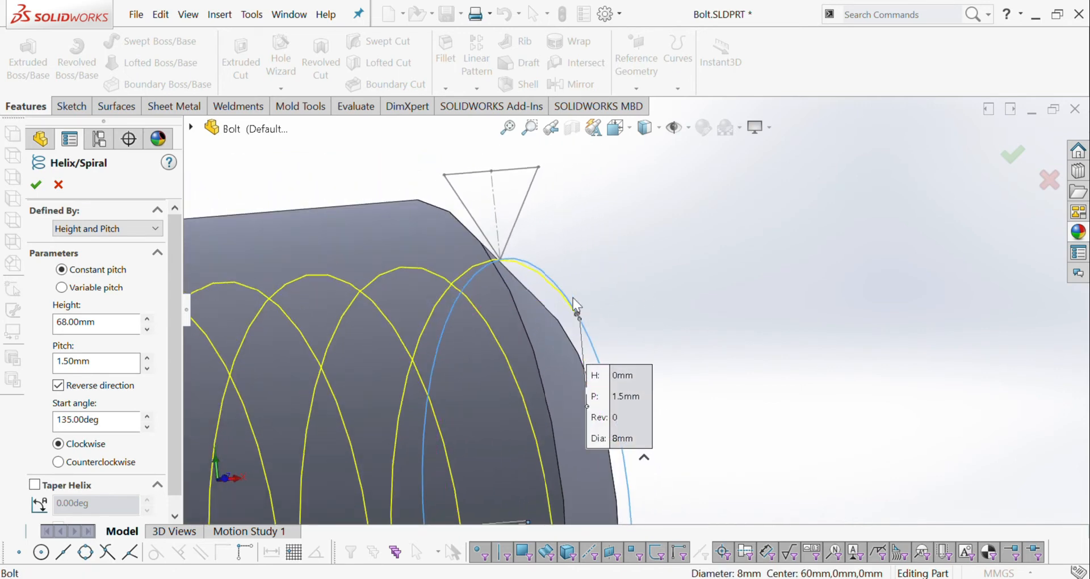
{"action": "middle_click_drag", "start_coordinate": [609, 312], "coordinate": [750, 216]}
{"action": "scroll", "coordinate": [737, 250], "scroll_direction": "up", "scroll_amount": 3}
{"action": "middle_click_drag", "start_coordinate": [722, 278], "coordinate": [689, 289]}
{"action": "scroll", "coordinate": [689, 289], "scroll_direction": "up", "scroll_amount": 3}
{"action": "mouse_move", "coordinate": [429, 349]}
{"action": "middle_mouse_down"}
{"action": "mouse_move", "coordinate": [485, 355]}
{"action": "mouse_move", "coordinate": [413, 341]}
{"action": "middle_mouse_up"}
{"action": "scroll", "coordinate": [417, 338], "scroll_direction": "down", "scroll_amount": 5}
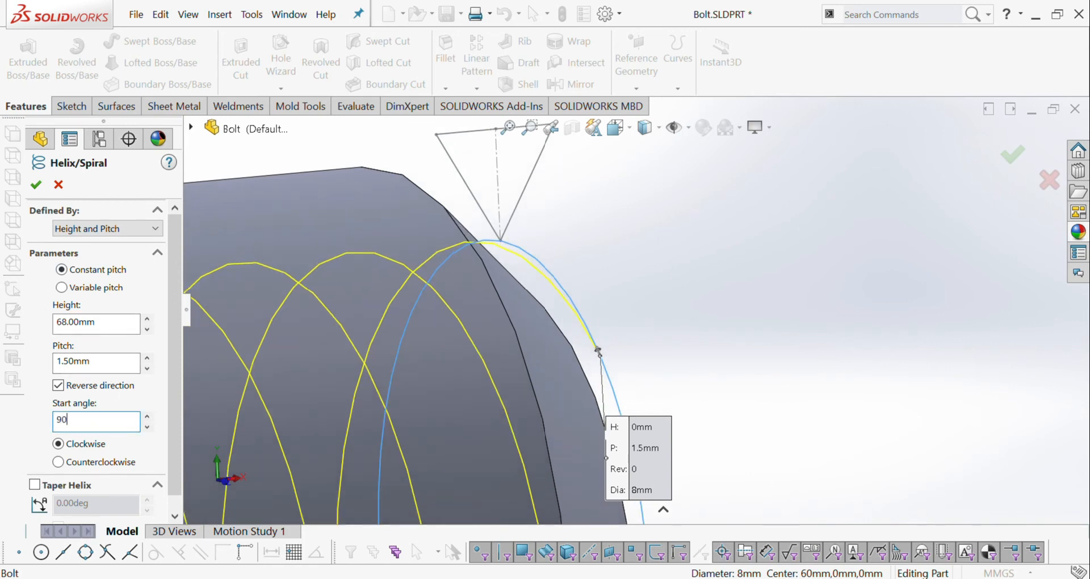
{"action": "key", "text": "Return"}
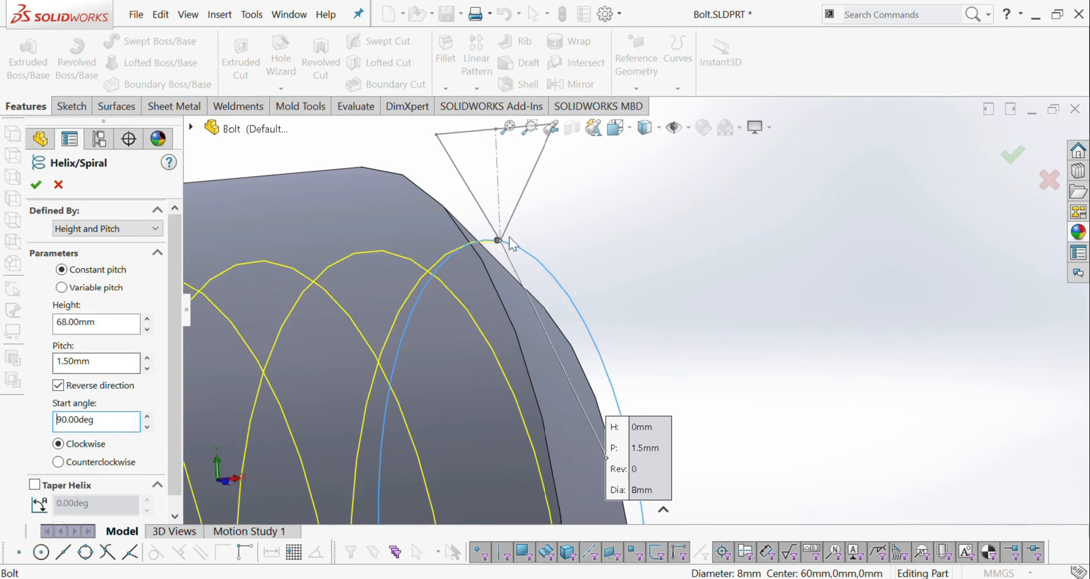
{"action": "left_click", "coordinate": [36, 186]}
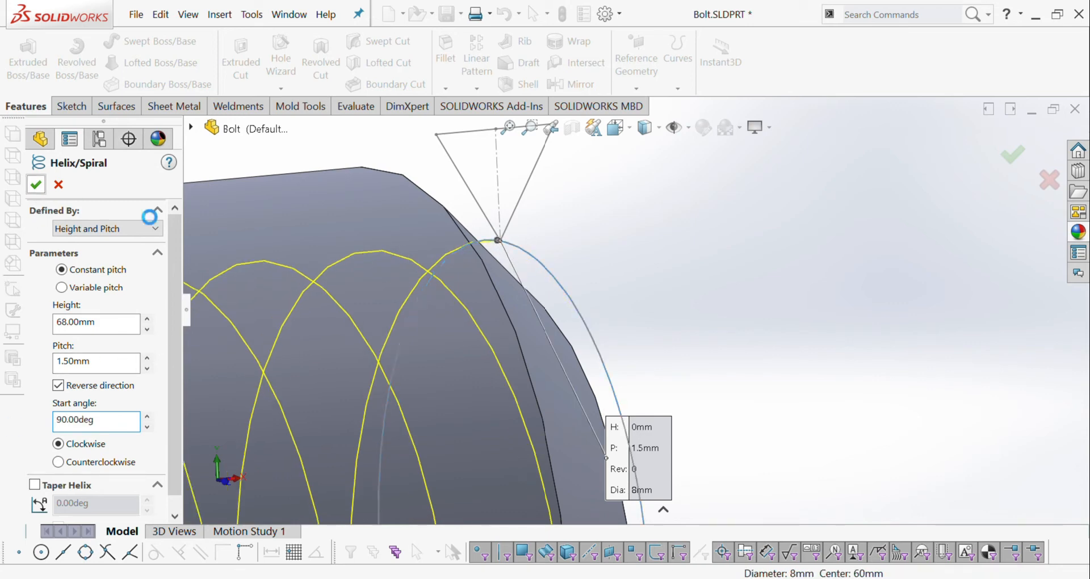
Examine the helix along the shaft, from the thread profile to beyond the far end
{"action": "scroll", "coordinate": [645, 278], "scroll_direction": "up", "scroll_amount": 2}
{"action": "scroll", "coordinate": [642, 282], "scroll_direction": "up", "scroll_amount": 3}
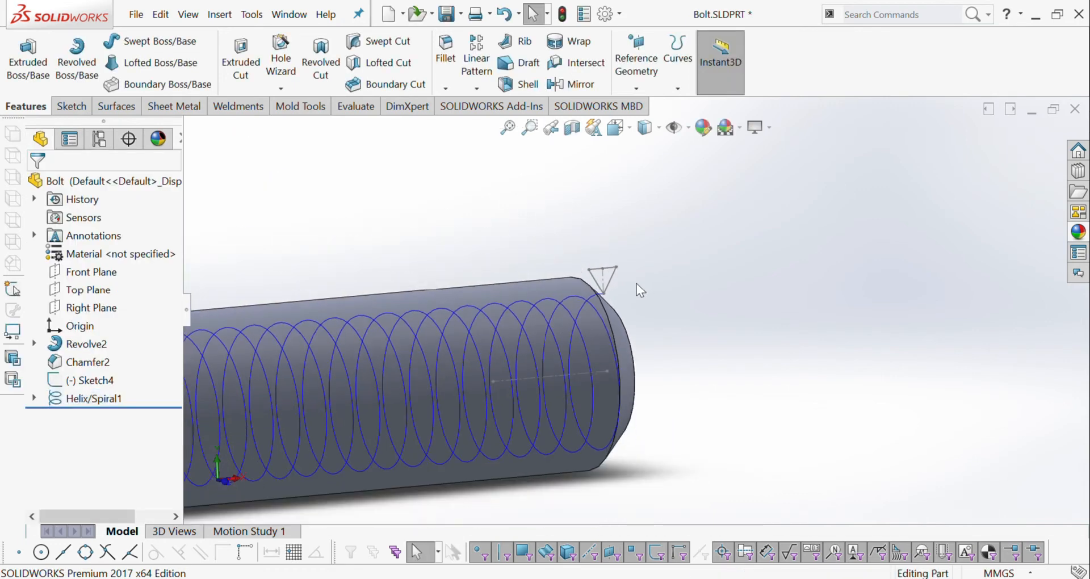
{"action": "middle_click_drag", "start_coordinate": [635, 284], "coordinate": [585, 324]}
{"action": "scroll", "coordinate": [532, 284], "scroll_direction": "up", "scroll_amount": 3}
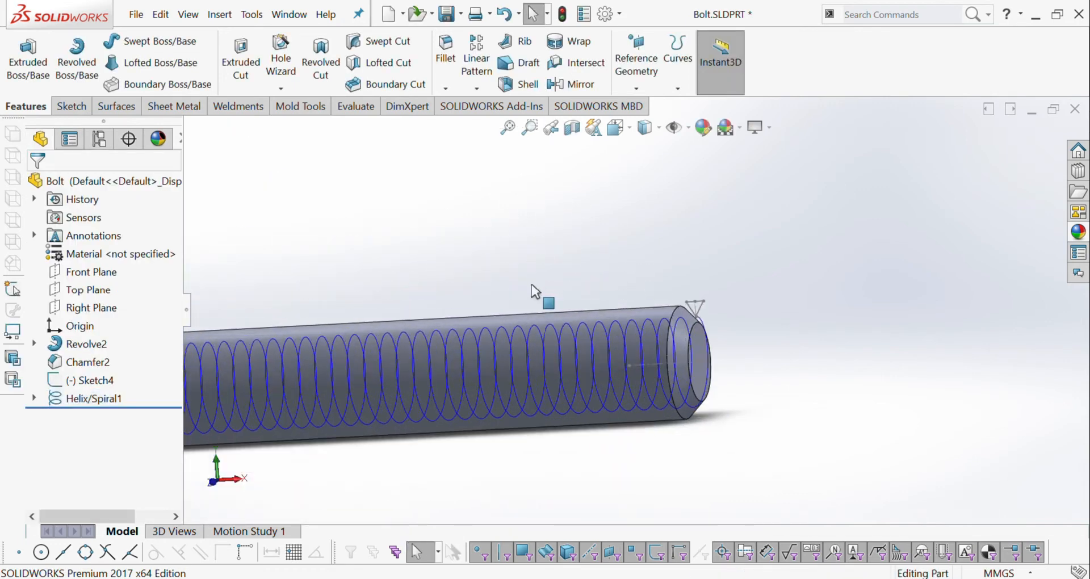
{"action": "left_click", "coordinate": [71, 106]}
{"action": "left_click", "coordinate": [26, 106]}
{"action": "scroll", "coordinate": [359, 168], "scroll_direction": "up", "scroll_amount": 2}
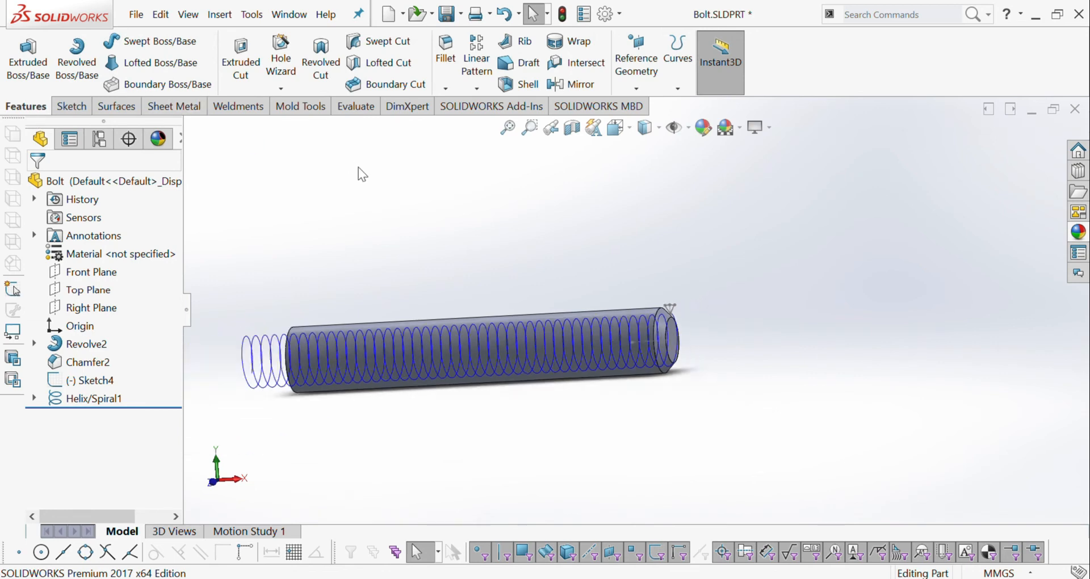
{"action": "scroll", "coordinate": [478, 257], "scroll_direction": "up", "scroll_amount": 2}
{"action": "scroll", "coordinate": [577, 257], "scroll_direction": "down", "scroll_amount": 2}
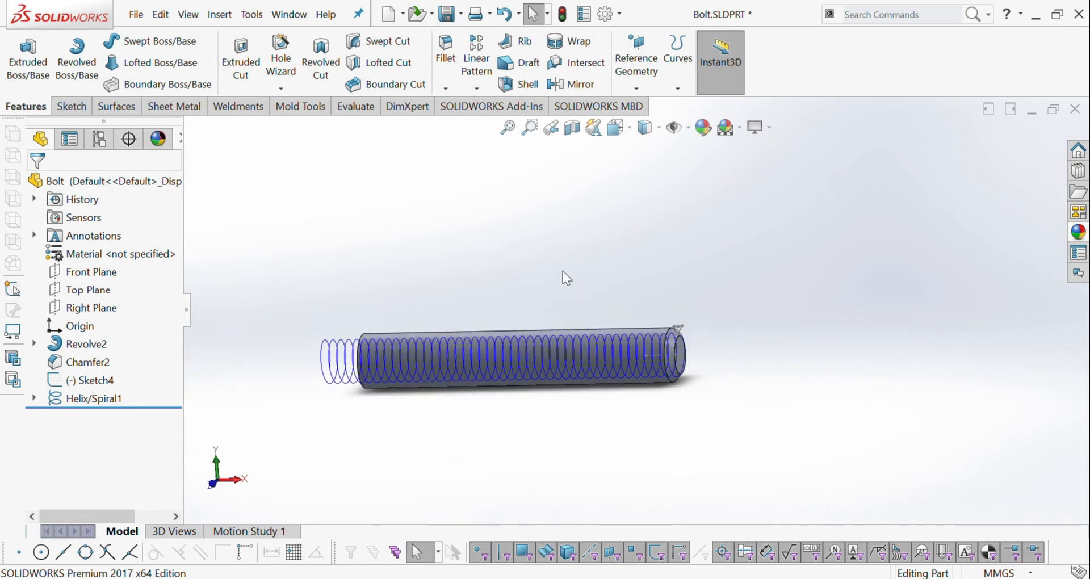
Cut the thread with a Swept Cut, using the triangle sketch as profile and the helix as path
{"action": "left_click", "coordinate": [361, 49]}
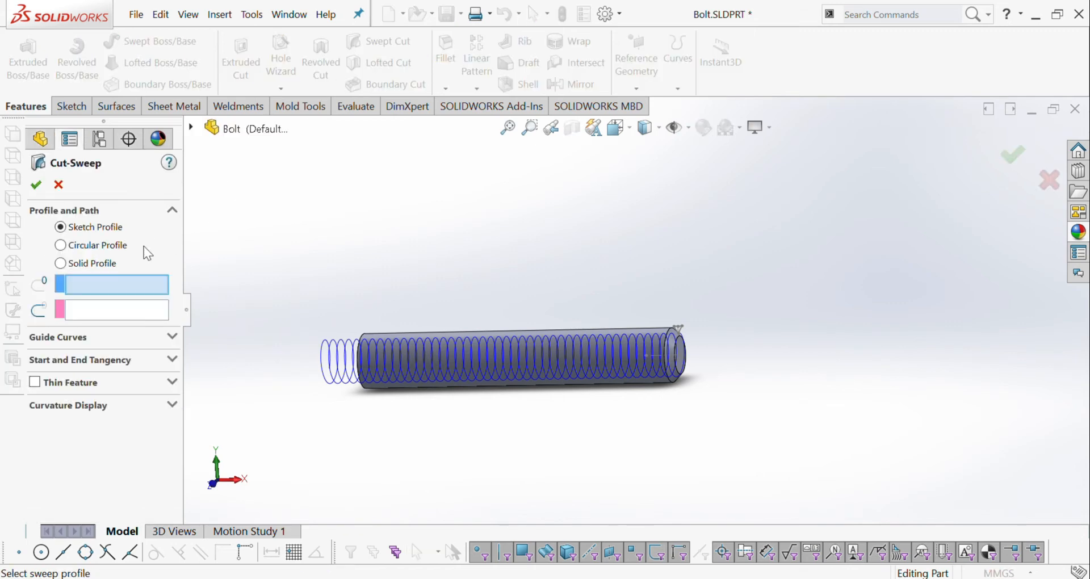
{"action": "scroll", "coordinate": [684, 330], "scroll_direction": "down", "scroll_amount": 5}
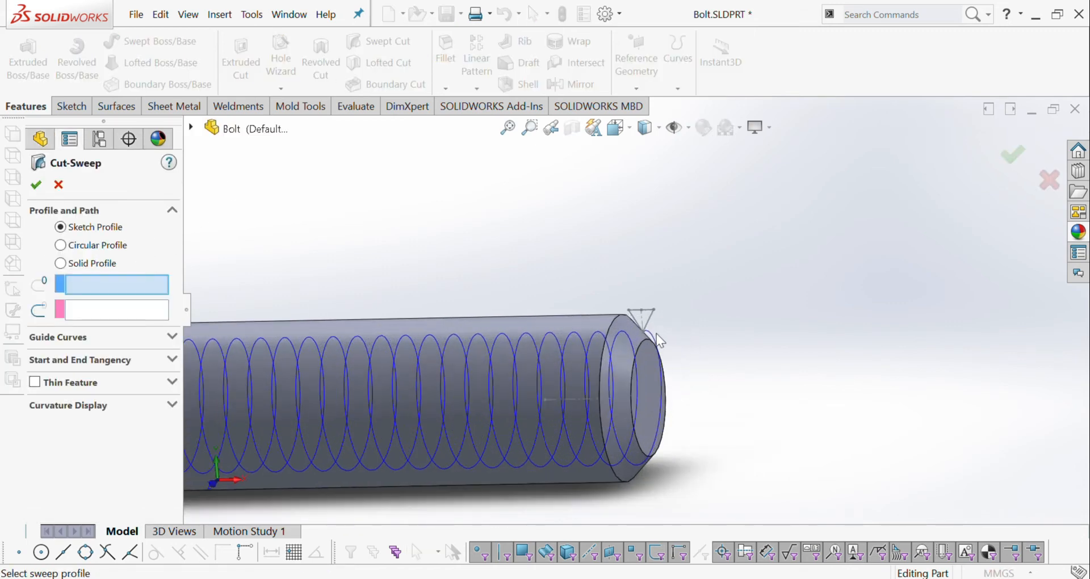
{"action": "left_click", "coordinate": [646, 319]}
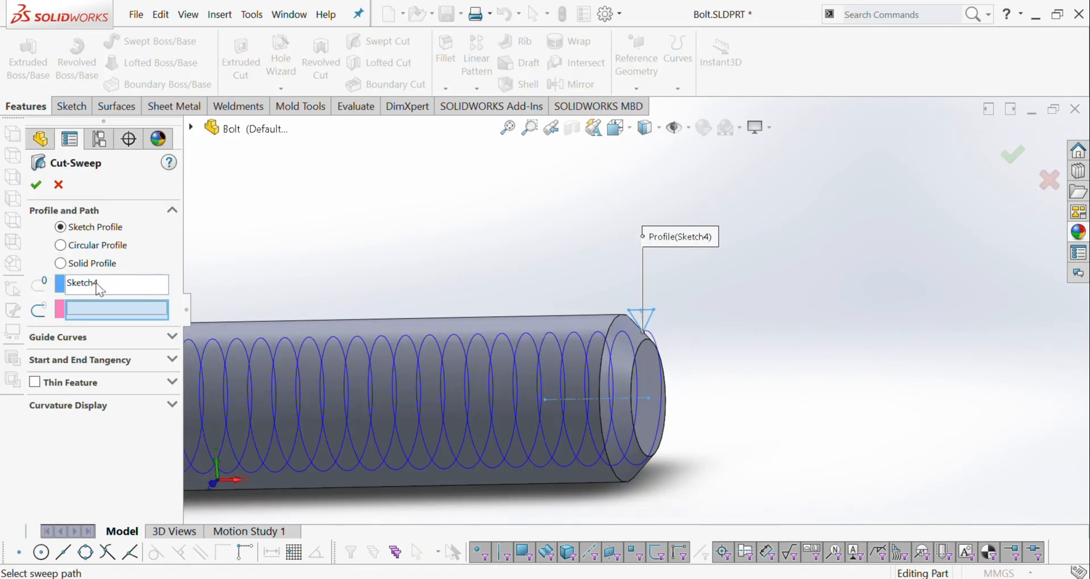
{"action": "left_click", "coordinate": [514, 366]}
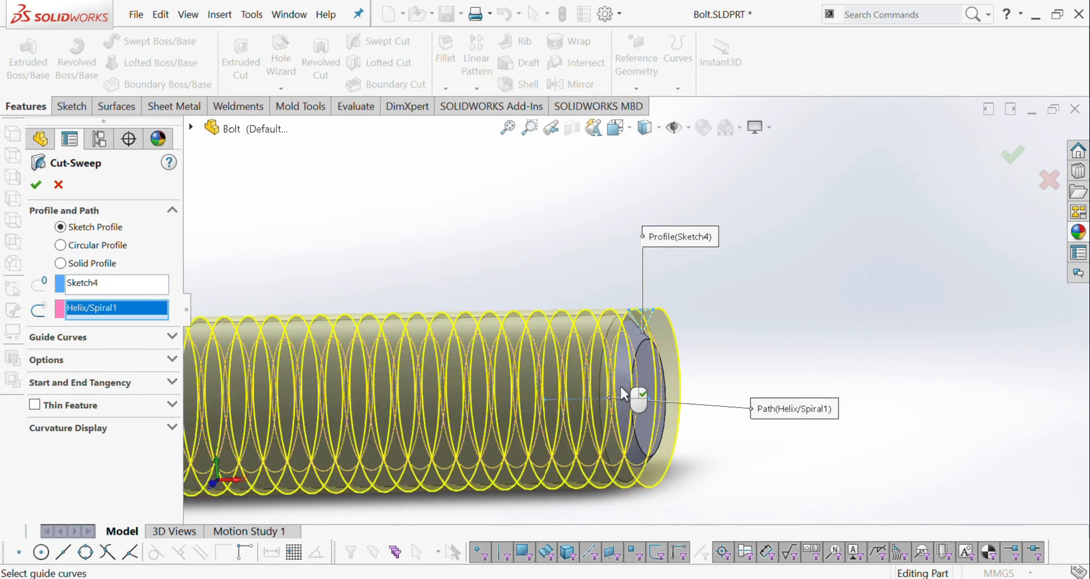
{"action": "scroll", "coordinate": [625, 377], "scroll_direction": "up", "scroll_amount": 2}
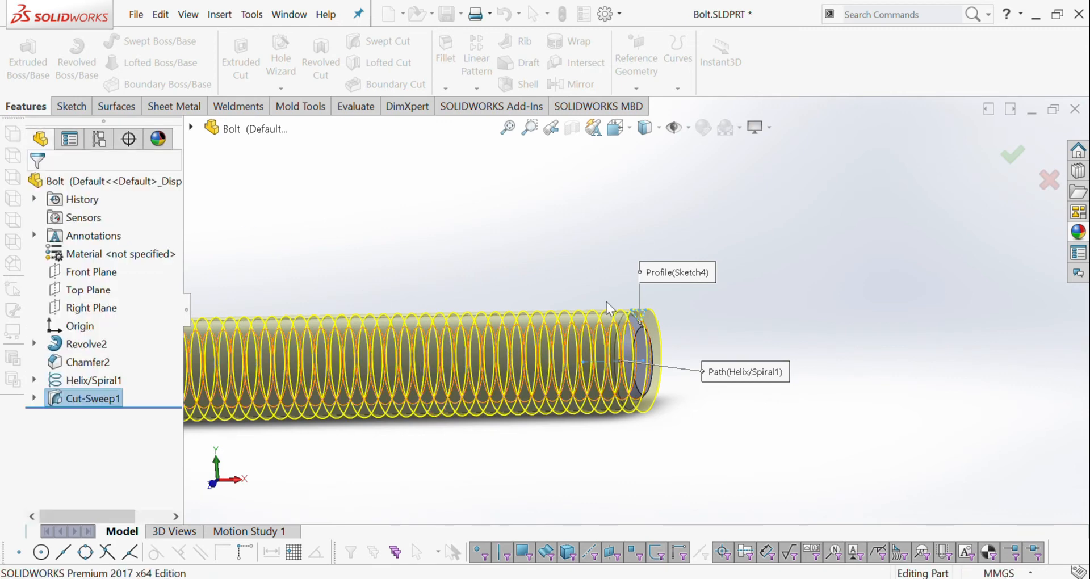
Hide the helix curve
{"action": "scroll", "coordinate": [635, 300], "scroll_direction": "up", "scroll_amount": 3}
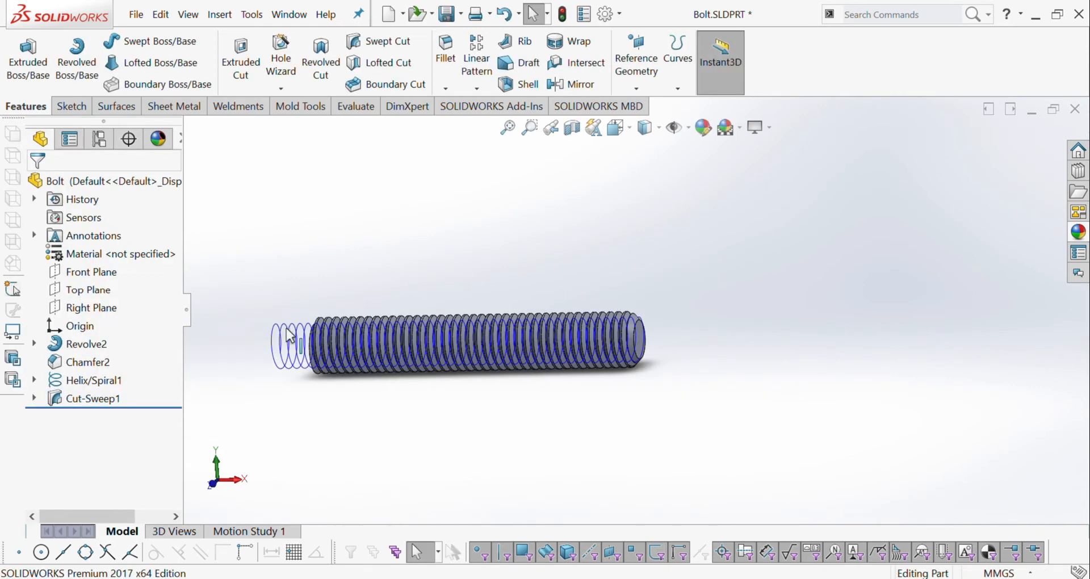
{"action": "left_click", "coordinate": [107, 383]}
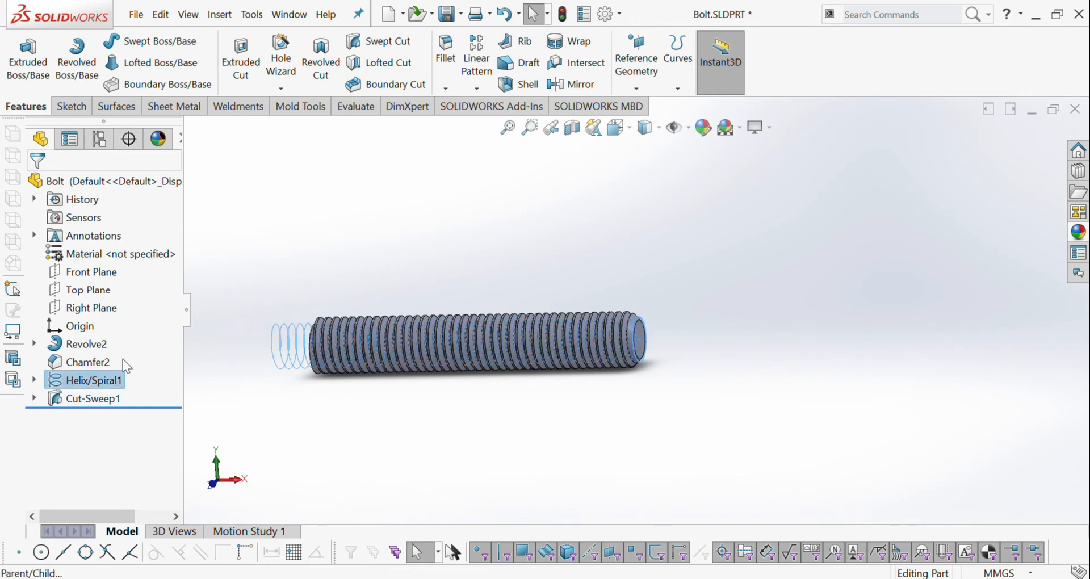
{"action": "left_click", "coordinate": [120, 283]}
Start a new sketch on the flat circular face at the shaft's unchamfered end
{"action": "middle_click_drag", "start_coordinate": [414, 285], "coordinate": [480, 291]}
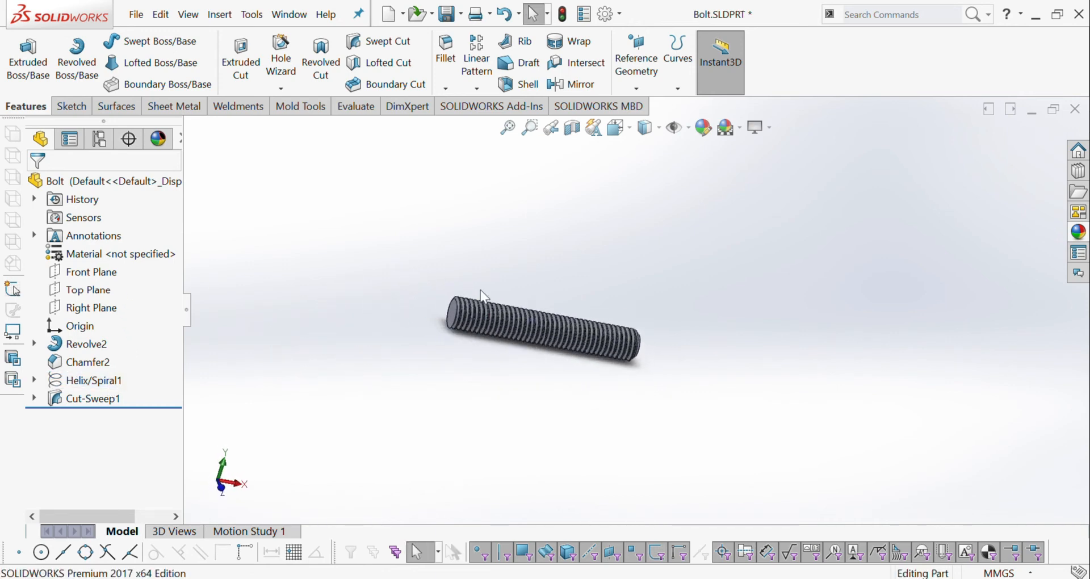
{"action": "scroll", "coordinate": [500, 318], "scroll_direction": "down", "scroll_amount": 5}
{"action": "left_click", "coordinate": [470, 365]}
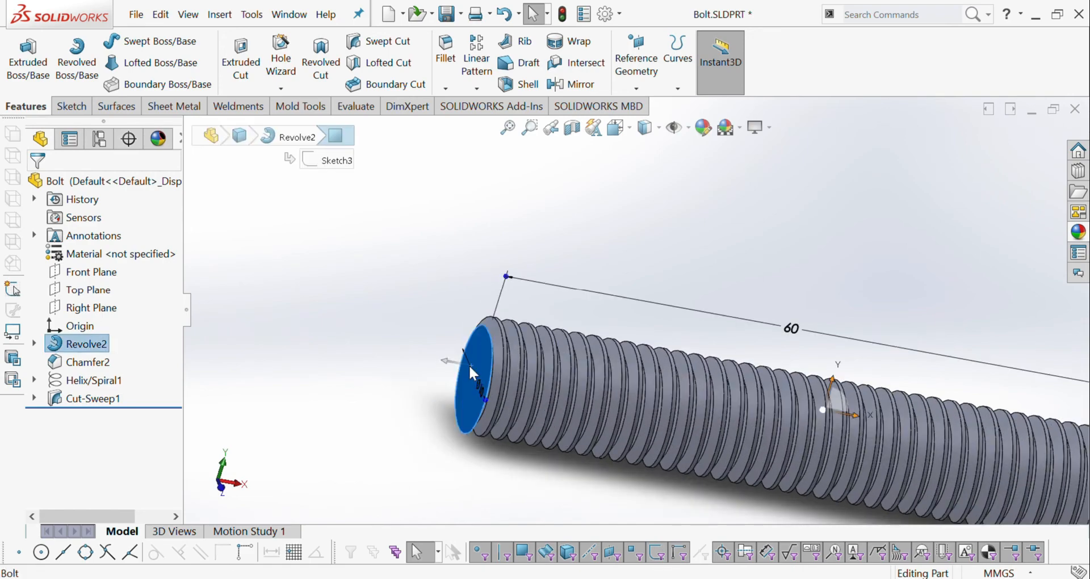
{"action": "left_click", "coordinate": [526, 333]}
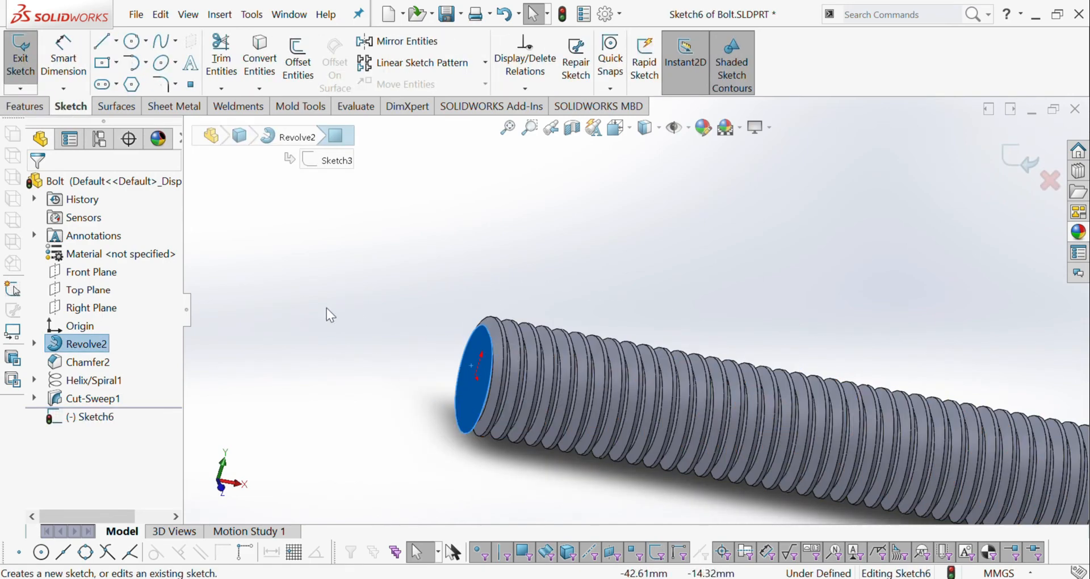
Sketch a circle about 17.7 mm in diameter centred on the origin on the shaft's flat end face
{"action": "left_click", "coordinate": [111, 418]}
{"action": "left_click", "coordinate": [154, 350]}
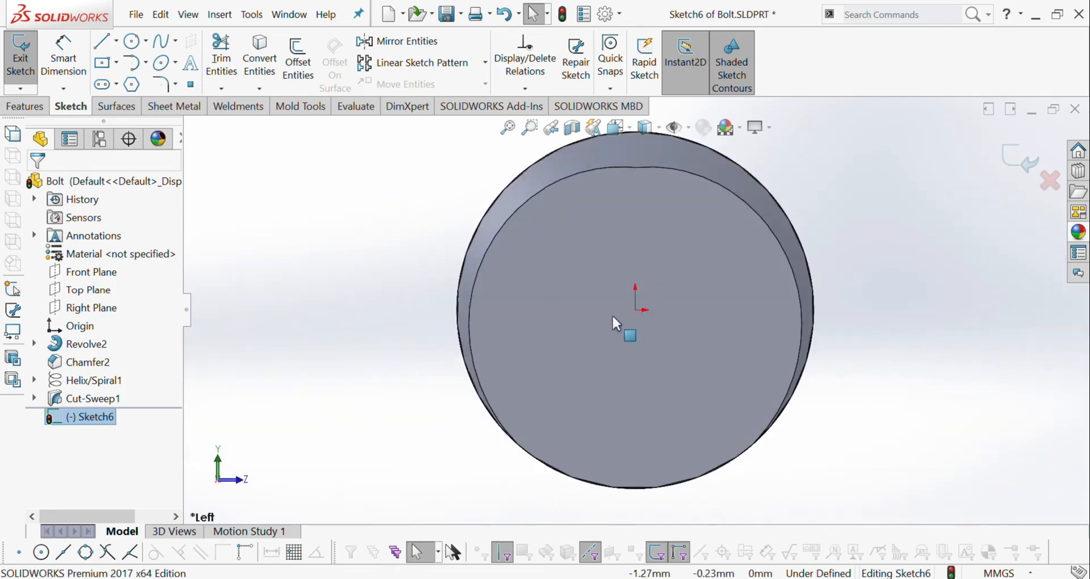
{"action": "scroll", "coordinate": [828, 264], "scroll_direction": "up", "scroll_amount": 3}
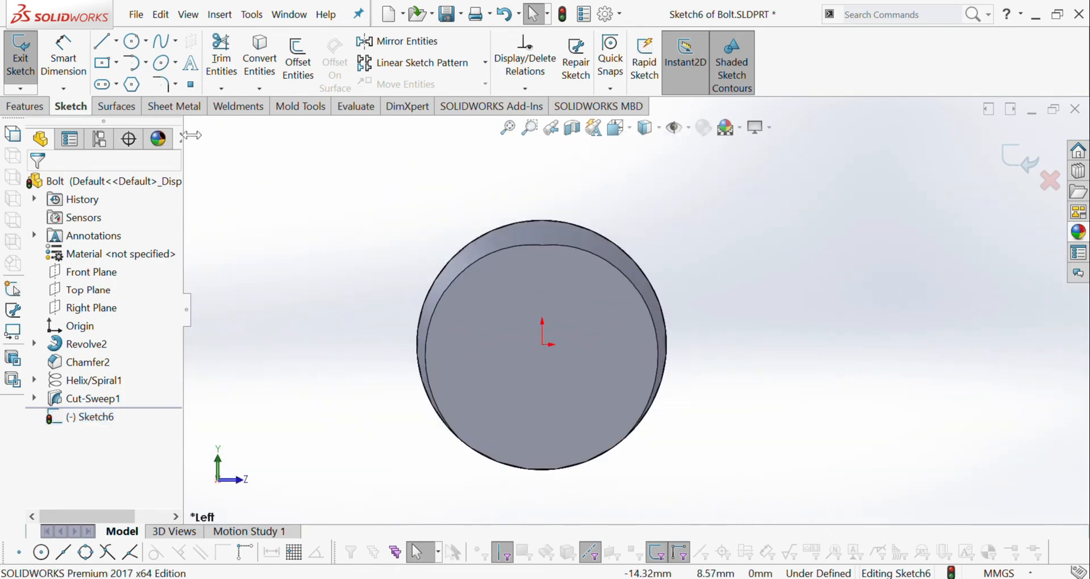
{"action": "left_click", "coordinate": [133, 43]}
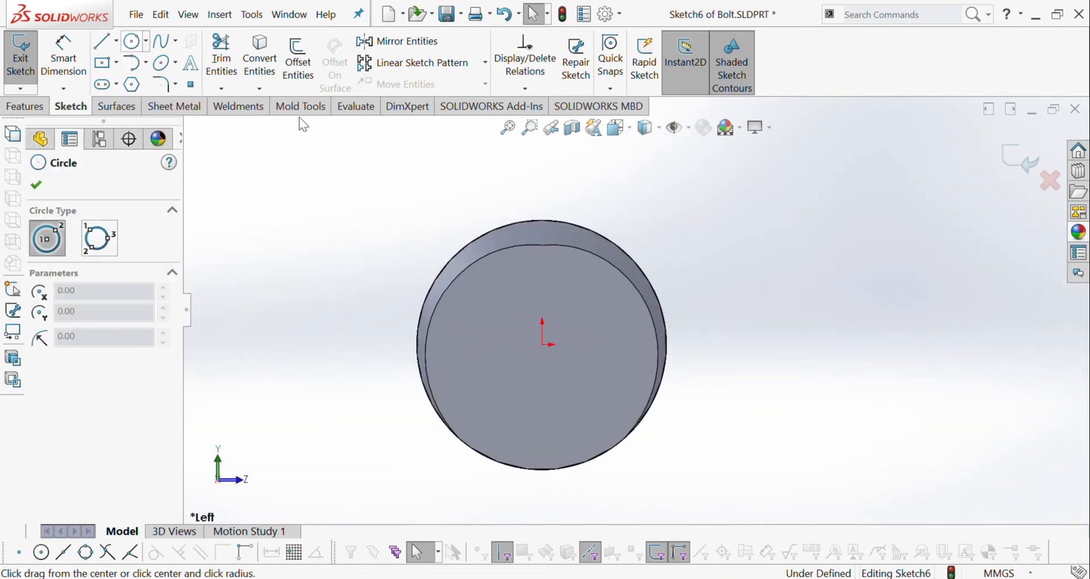
{"action": "left_click", "coordinate": [543, 344]}
{"action": "left_click", "coordinate": [750, 272]}
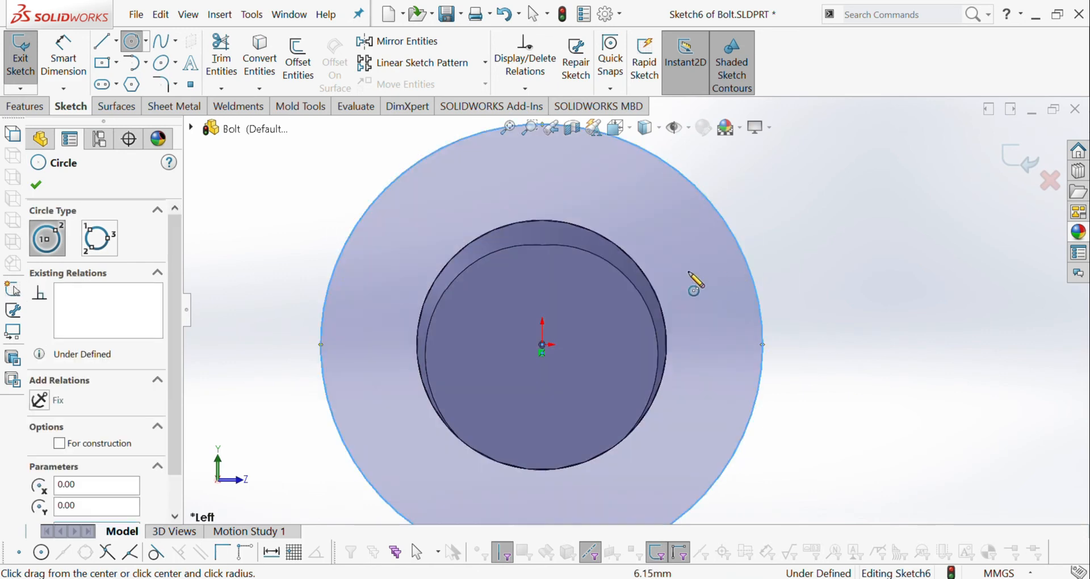
Dimension the circle's diameter as 14 mm
{"action": "left_click", "coordinate": [37, 108]}
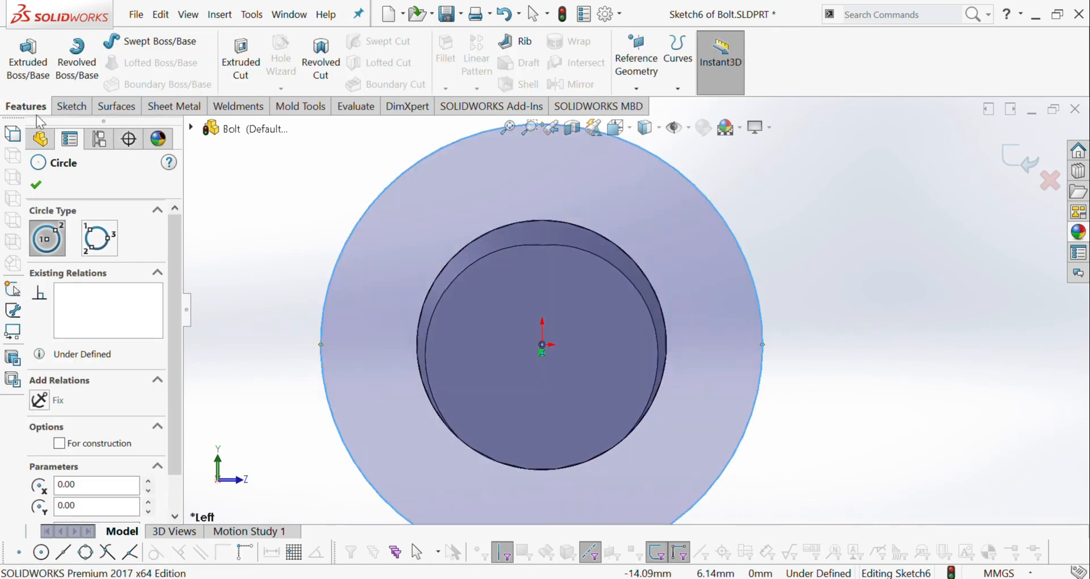
{"action": "left_click", "coordinate": [71, 106]}
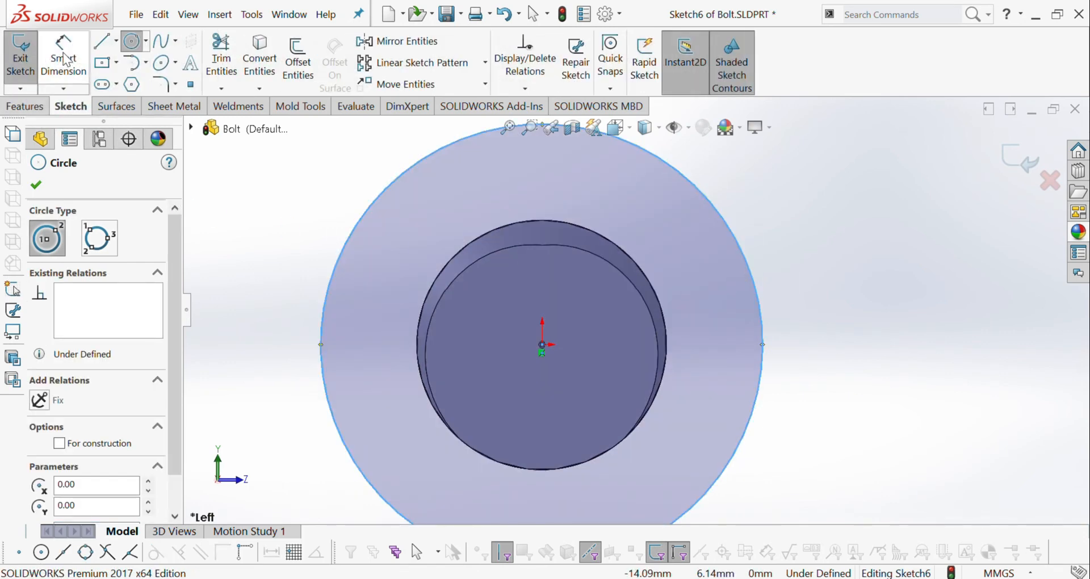
{"action": "left_click", "coordinate": [63, 56]}
{"action": "left_click", "coordinate": [760, 268]}
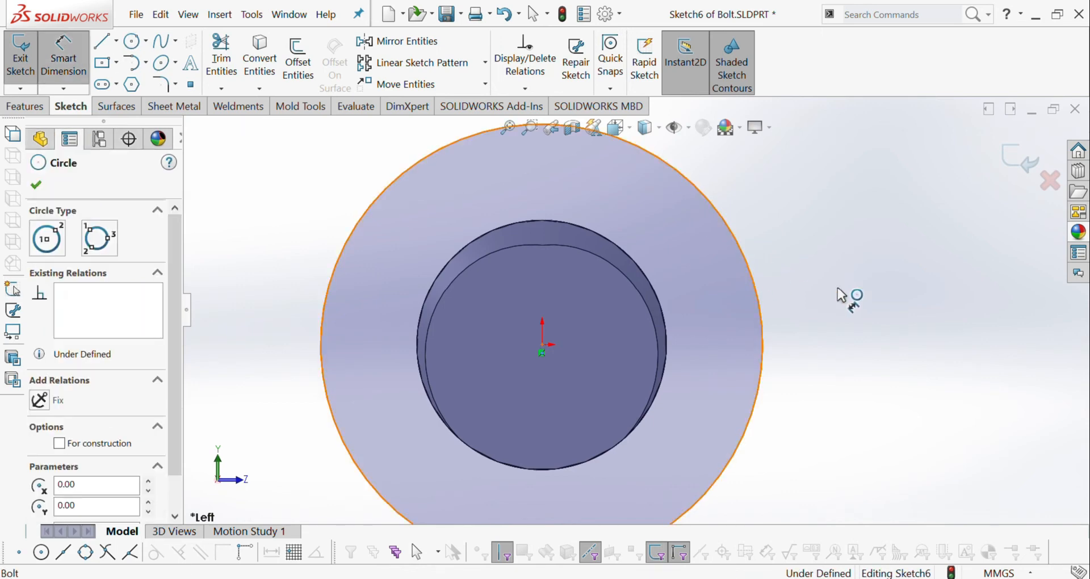
{"action": "left_click", "coordinate": [911, 334]}
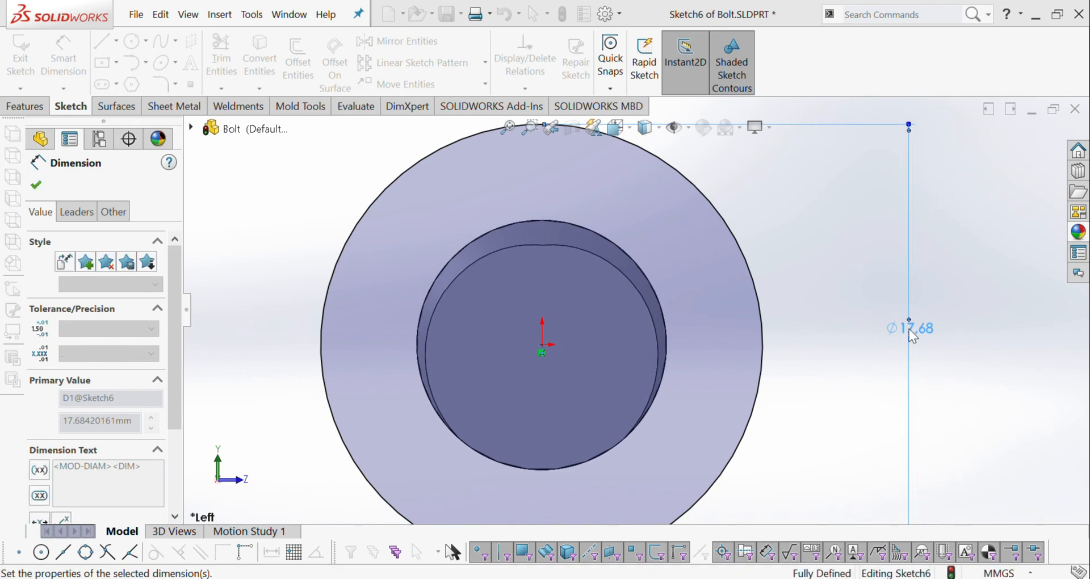
{"action": "type", "text": "14"}
{"action": "key", "text": "Return"}
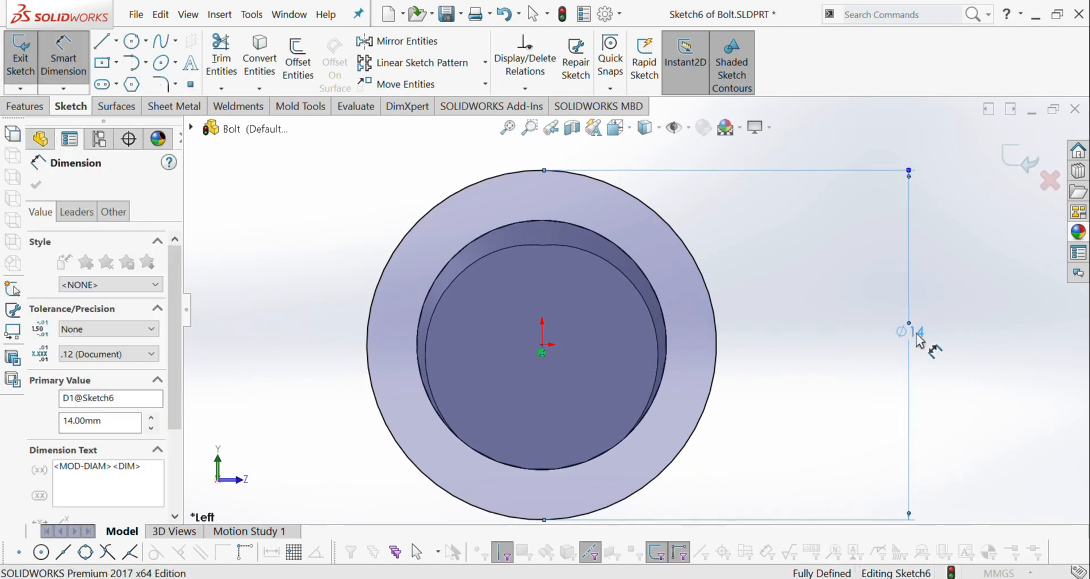
Set the circle's diameter to 16 mm
{"action": "double_click", "coordinate": [917, 332]}
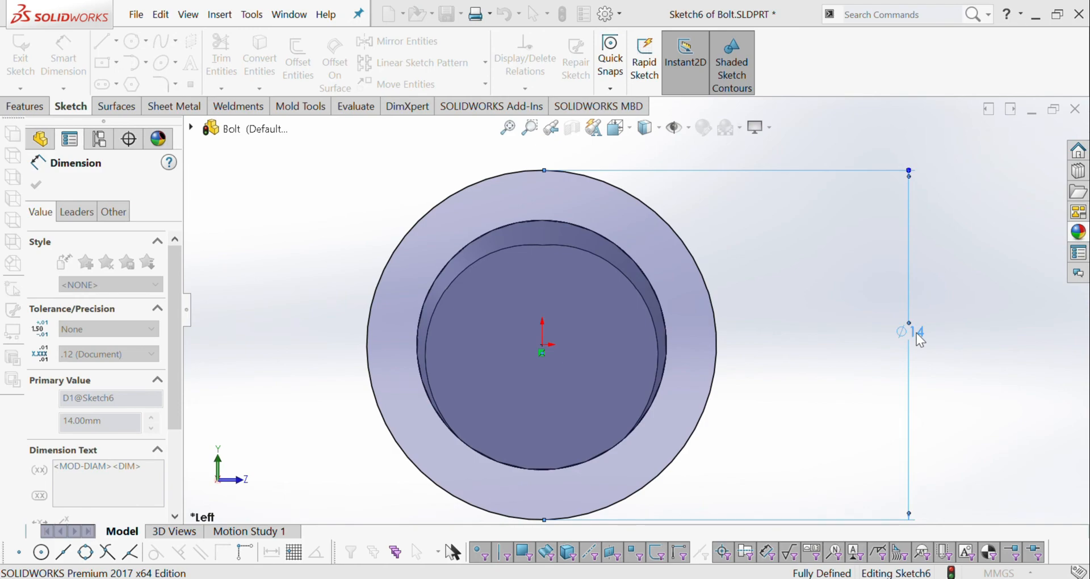
{"action": "type", "text": "16"}
{"action": "key", "text": "Return"}
Extrude the circle 9 mm away from the shaft as a blind boss merged with the body, forming the bolt head
{"action": "scroll", "coordinate": [748, 334], "scroll_direction": "up", "scroll_amount": 3}
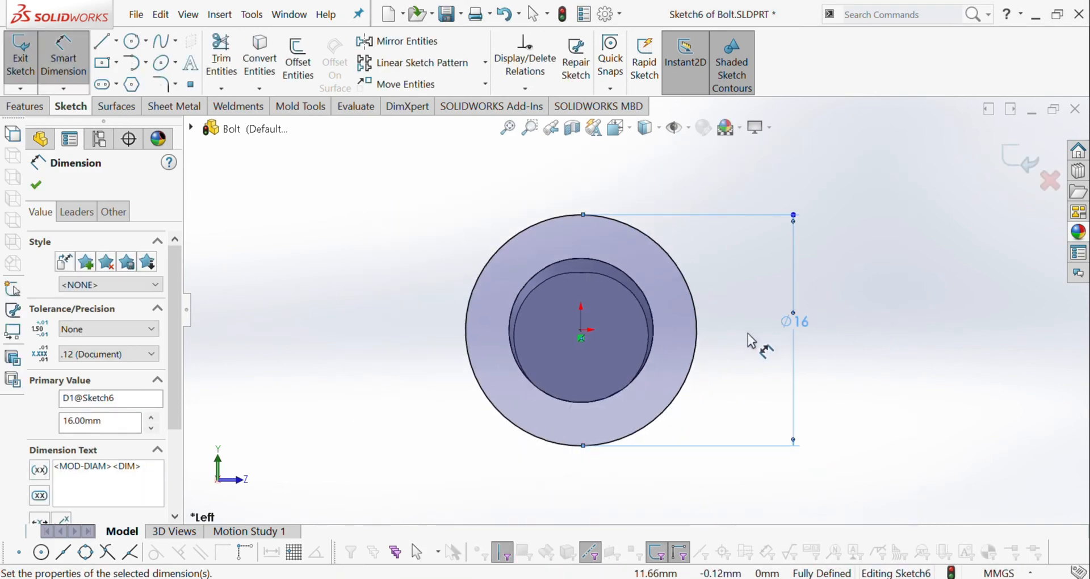
{"action": "middle_click_drag", "start_coordinate": [749, 335], "coordinate": [672, 400]}
{"action": "scroll", "coordinate": [672, 398], "scroll_direction": "up", "scroll_amount": 4}
{"action": "scroll", "coordinate": [420, 309], "scroll_direction": "down", "scroll_amount": 4}
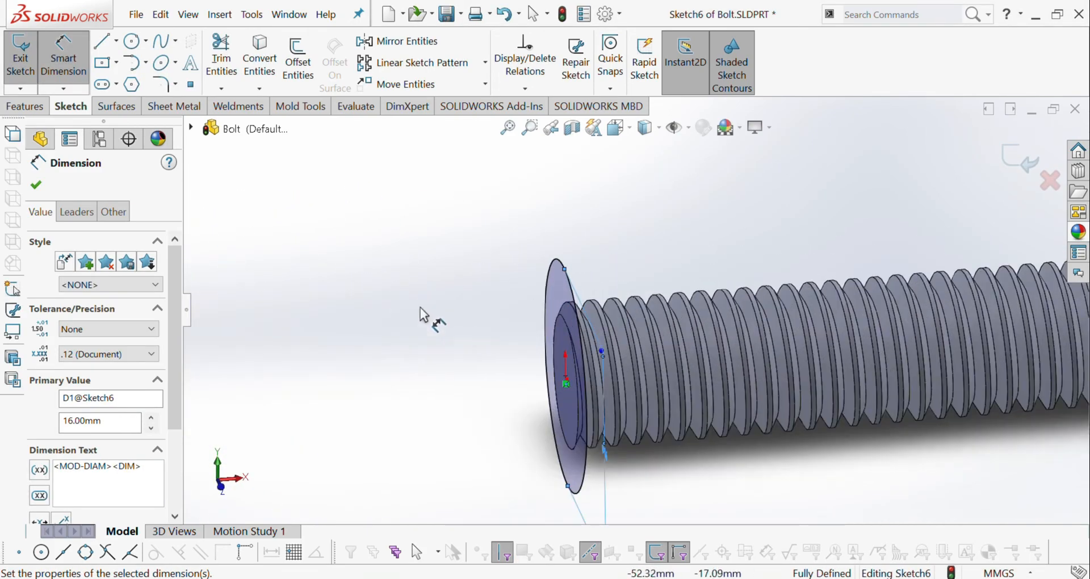
{"action": "left_click", "coordinate": [23, 106]}
{"action": "left_click", "coordinate": [28, 56]}
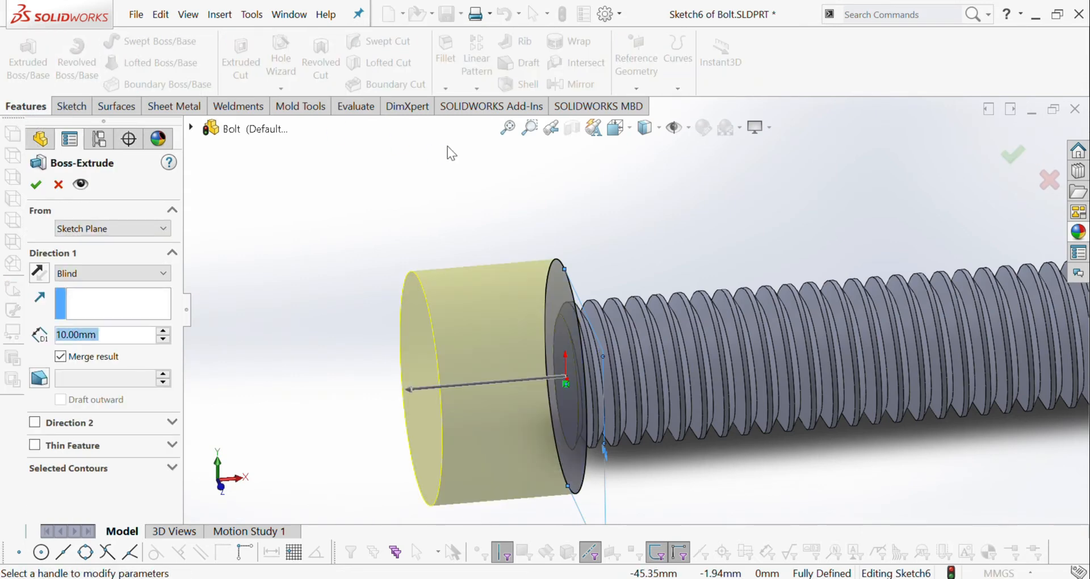
{"action": "key", "text": "Down"}
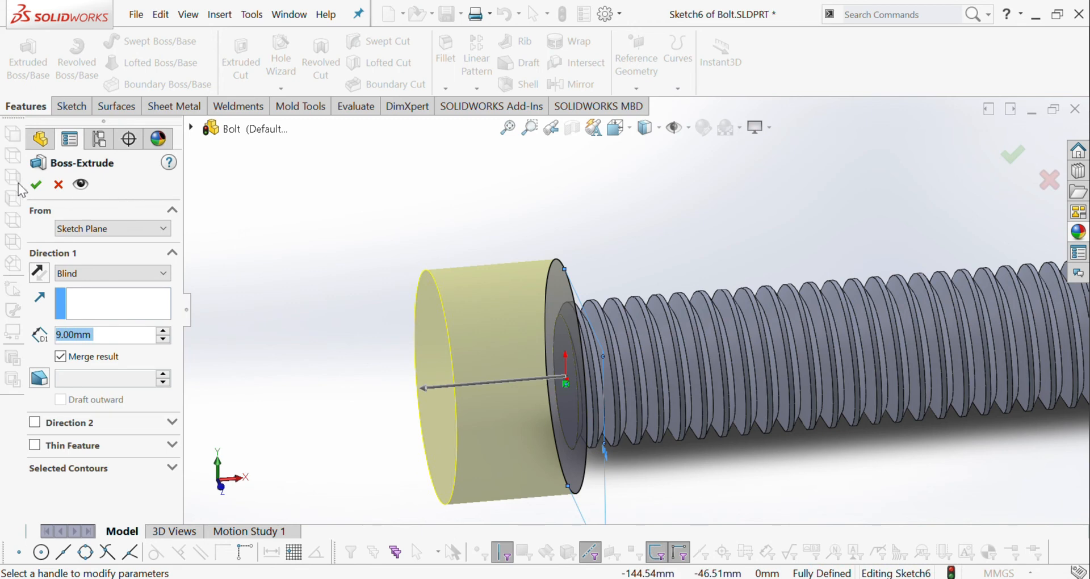
{"action": "left_click", "coordinate": [34, 184]}
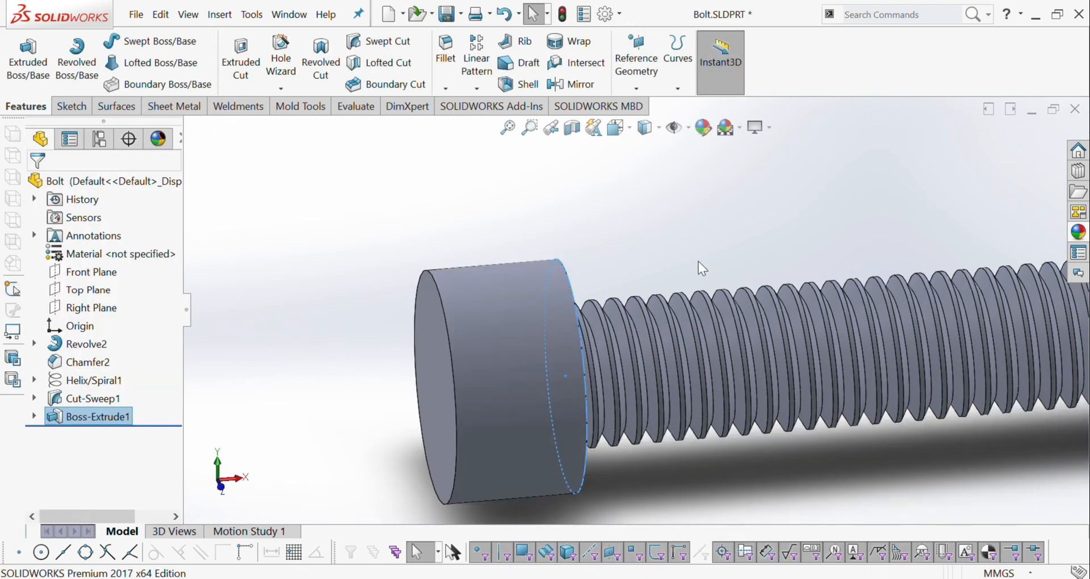
Fillet the outer circular edge of the bolt head's end face with a 1.5 mm radius
{"action": "left_click", "coordinate": [437, 291]}
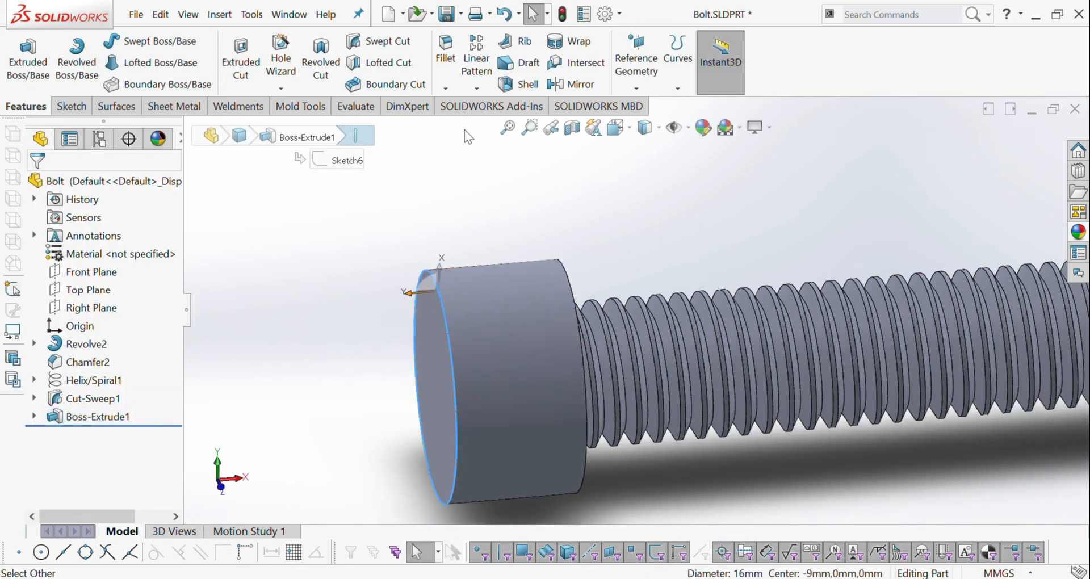
{"action": "left_click", "coordinate": [455, 57]}
{"action": "type", "text": "1.5"}
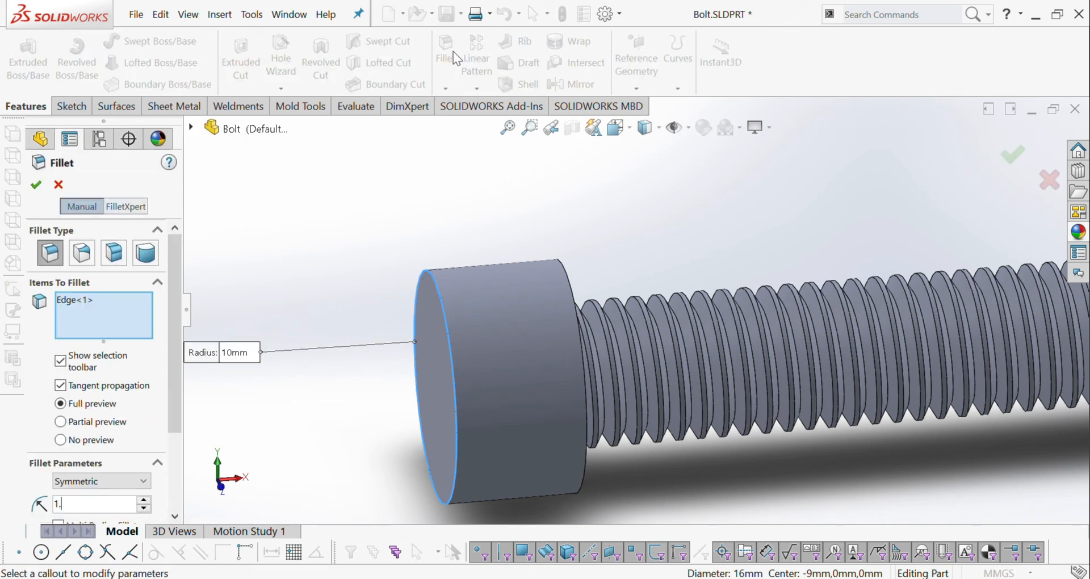
{"action": "key", "text": "Return"}
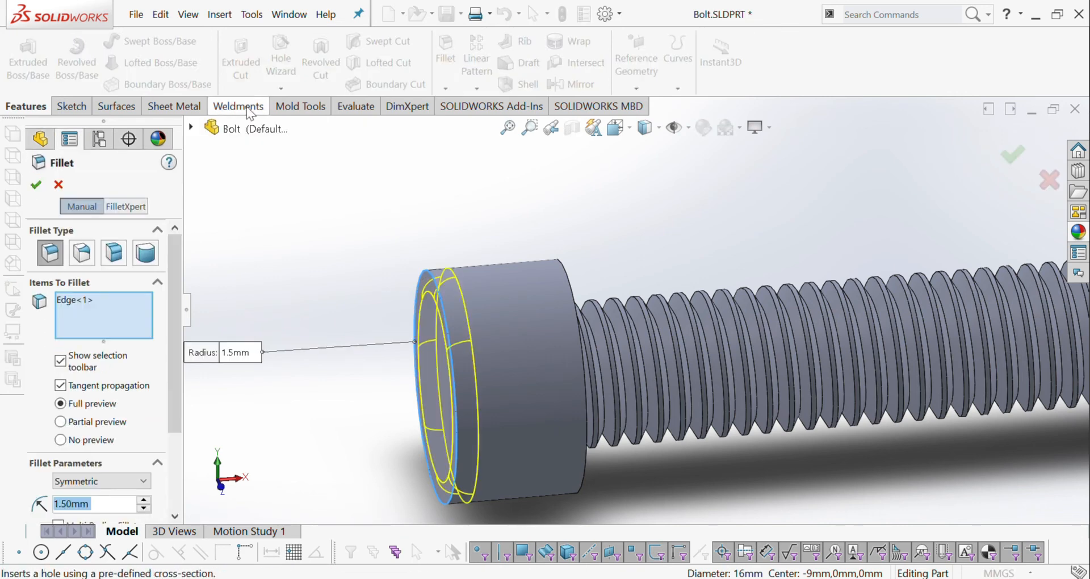
{"action": "left_click", "coordinate": [35, 186]}
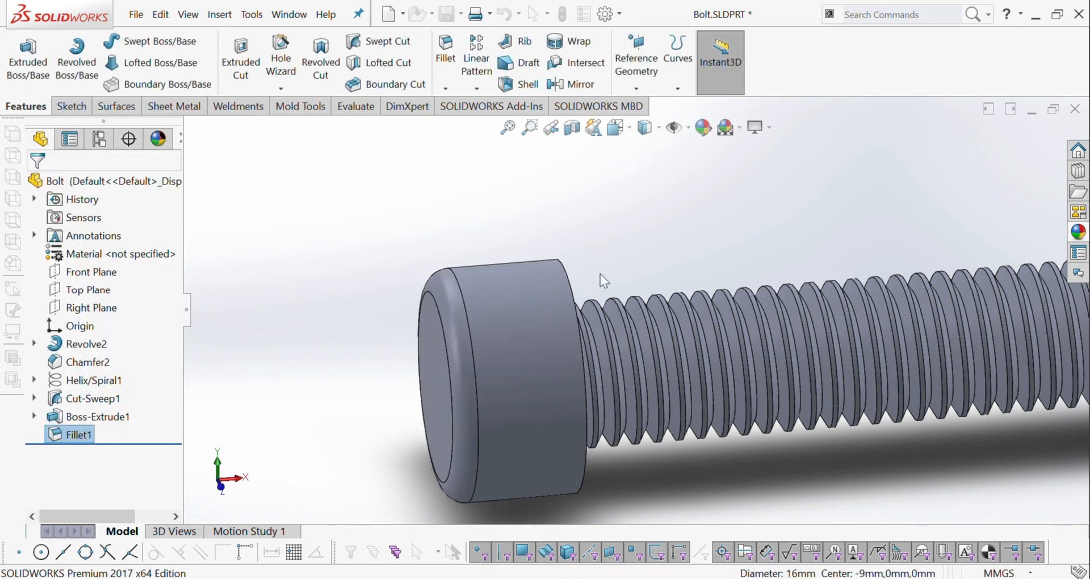
Start a new sketch on the flat end face of the bolt head
{"action": "scroll", "coordinate": [613, 287], "scroll_direction": "up", "scroll_amount": 5}
{"action": "middle_click_drag", "start_coordinate": [686, 352], "coordinate": [672, 296]}
{"action": "scroll", "coordinate": [672, 302], "scroll_direction": "down", "scroll_amount": 5}
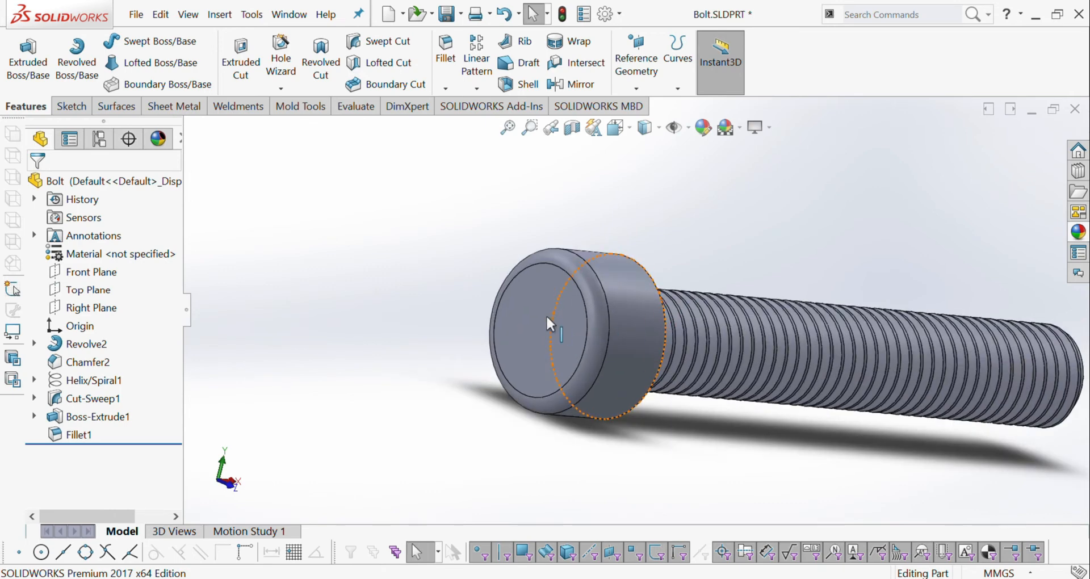
{"action": "left_click", "coordinate": [540, 319]}
{"action": "left_click", "coordinate": [599, 286]}
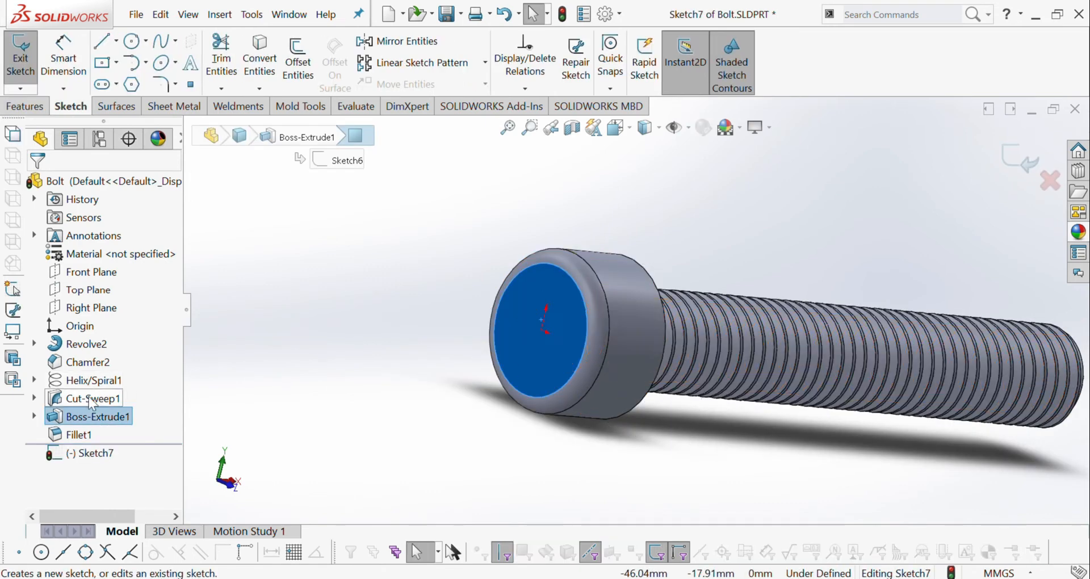
{"action": "left_click", "coordinate": [93, 459]}
{"action": "left_click", "coordinate": [123, 353]}
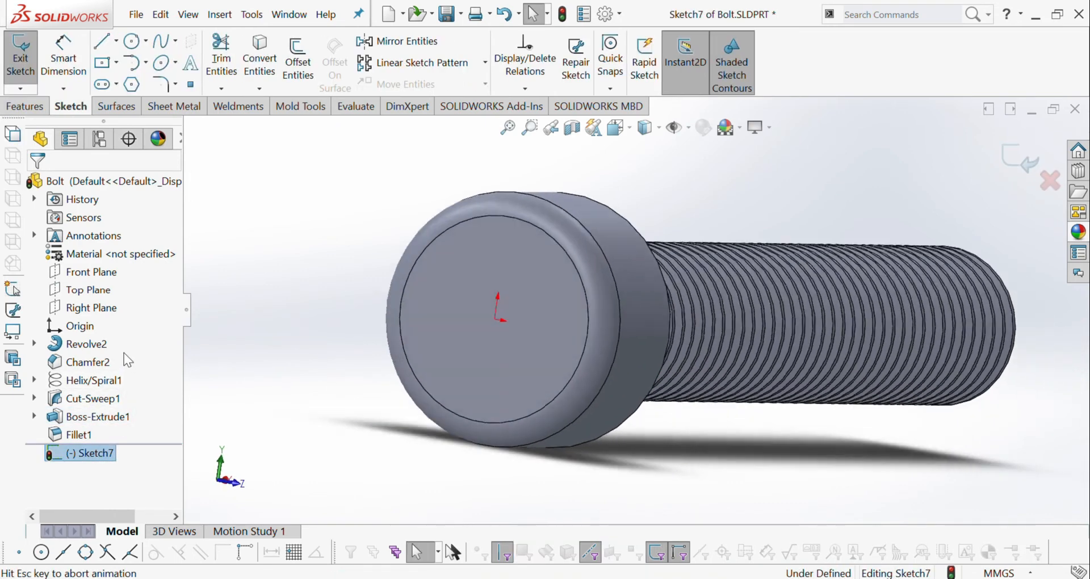
{"action": "left_click", "coordinate": [894, 247]}
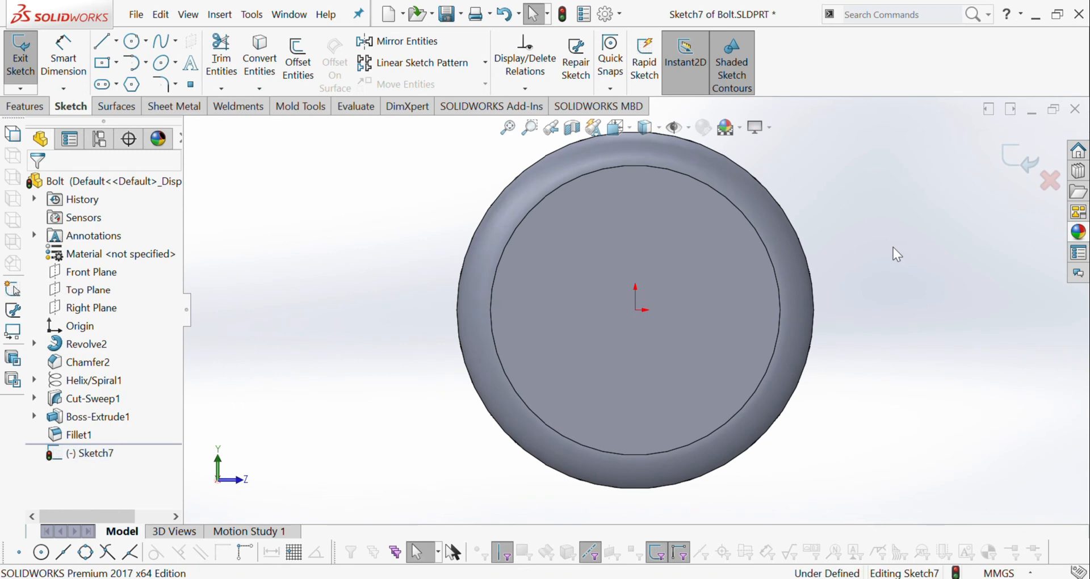
Sketch a six-sided inscribed-circle polygon centred on the origin, about 7.3 mm across flats, with one corner straight above the centre
{"action": "left_click", "coordinate": [130, 84]}
{"action": "left_click", "coordinate": [636, 309]}
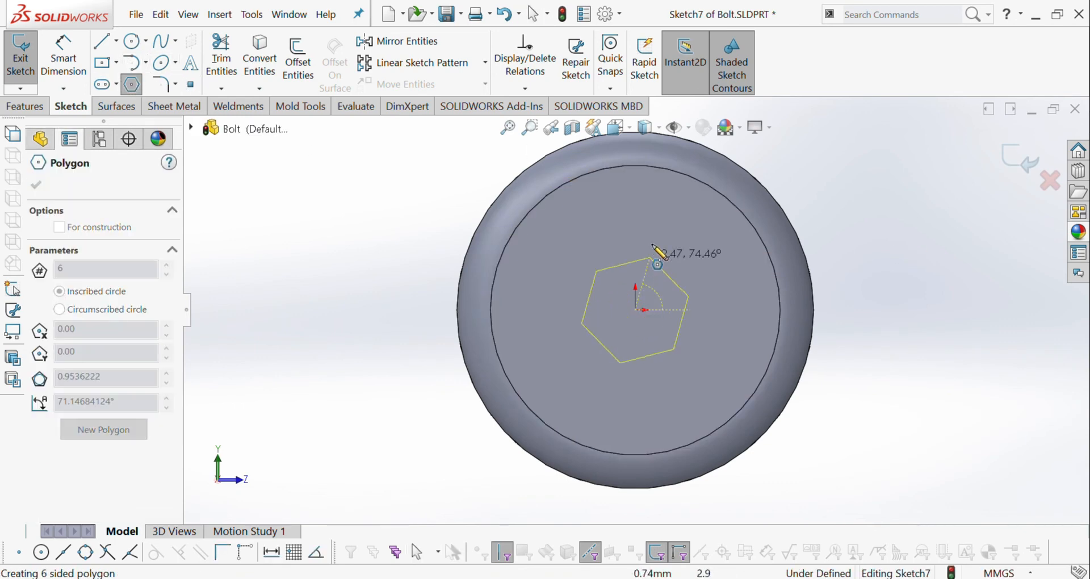
{"action": "left_click", "coordinate": [635, 217]}
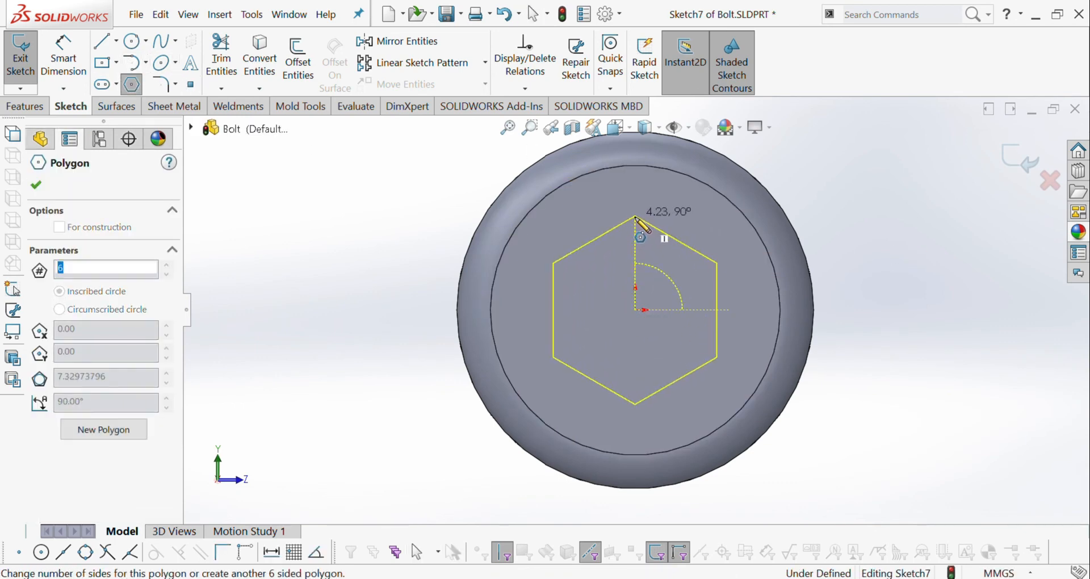
Dimension the distance between the hexagon's two vertical sides as 8 mm
{"action": "left_click", "coordinate": [70, 73]}
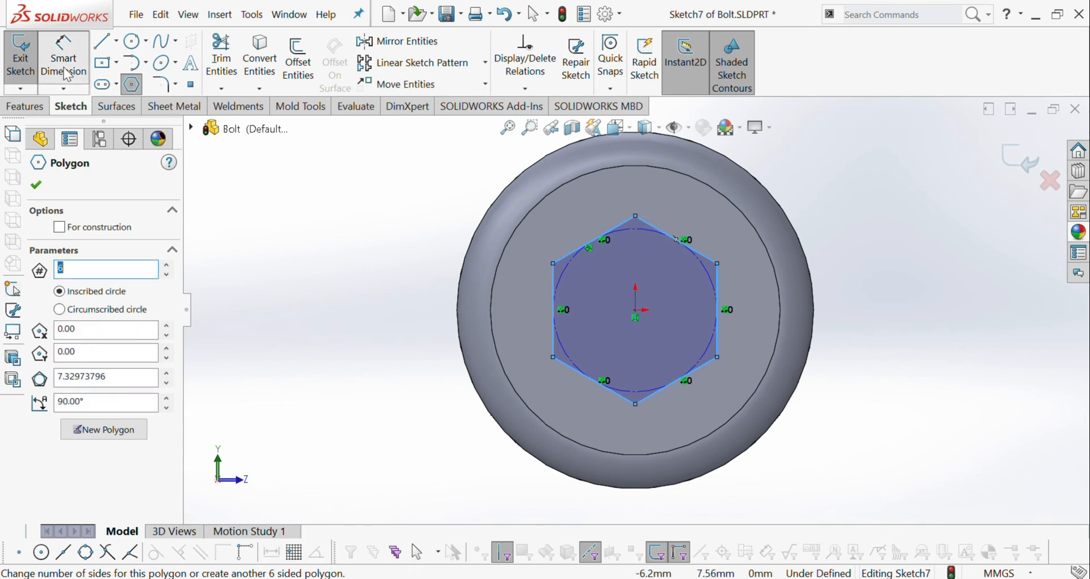
{"action": "left_click", "coordinate": [553, 280]}
{"action": "left_click", "coordinate": [717, 287]}
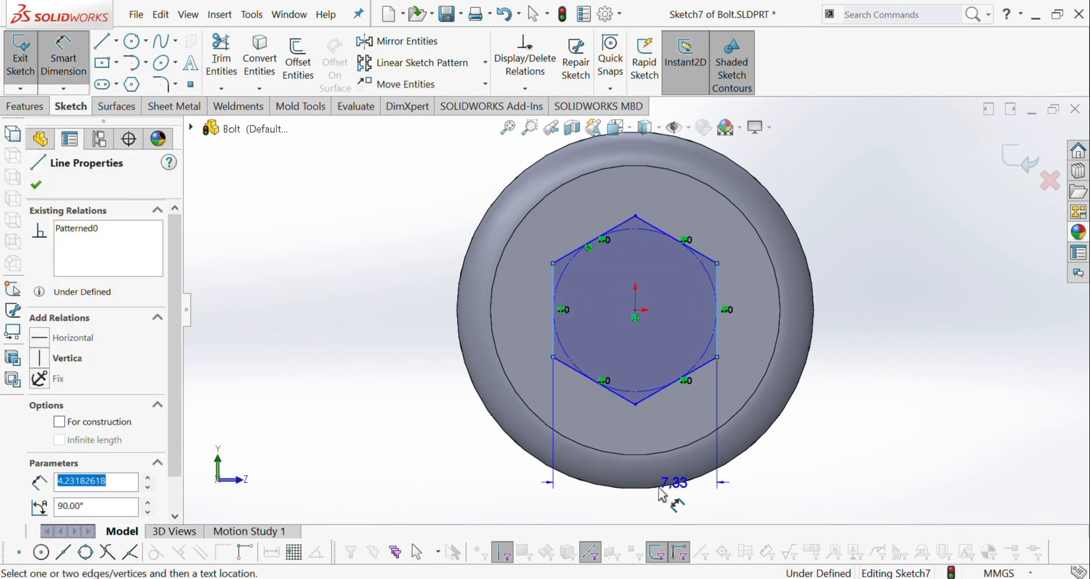
{"action": "left_click", "coordinate": [639, 514]}
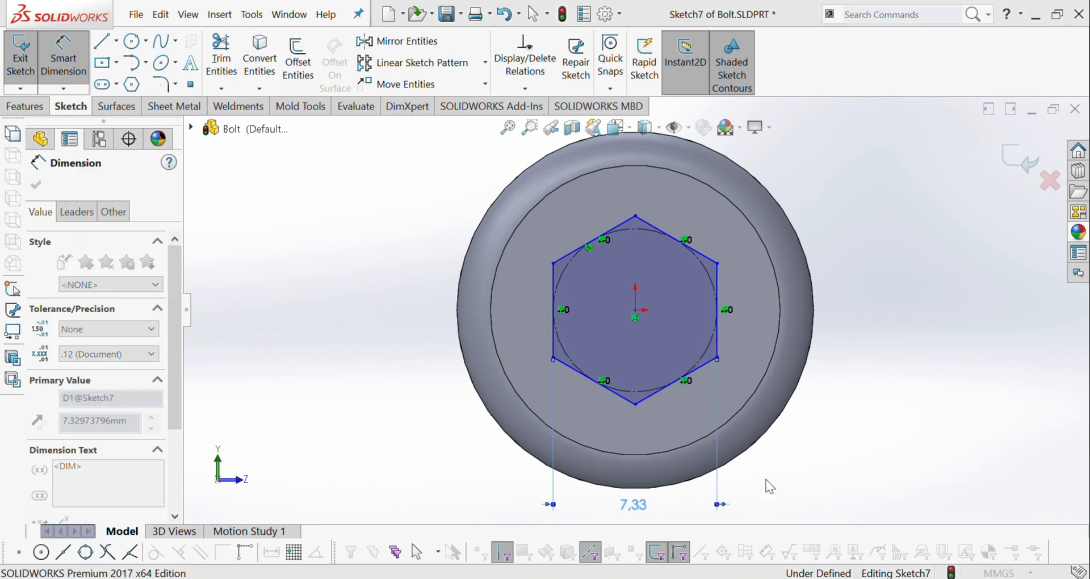
{"action": "type", "text": "8"}
{"action": "key", "text": "Return"}
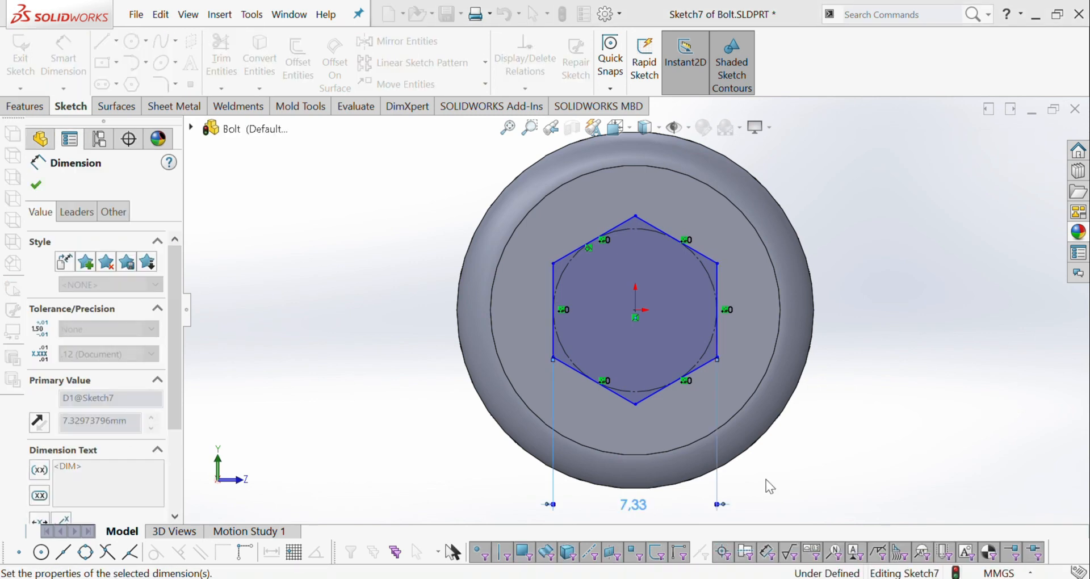
Cut the hexagonal socket into the bolt head with a blind Extruded Cut 8 mm deep
{"action": "scroll", "coordinate": [812, 222], "scroll_direction": "up", "scroll_amount": 2}
{"action": "middle_click_drag", "start_coordinate": [818, 234], "coordinate": [620, 341]}
{"action": "left_click", "coordinate": [20, 110]}
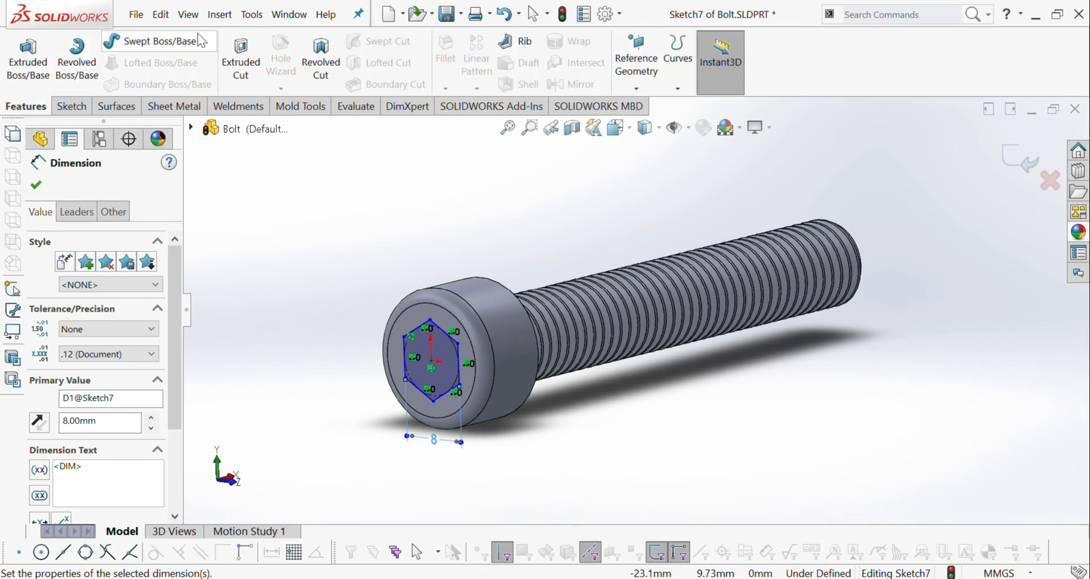
{"action": "left_click", "coordinate": [249, 66]}
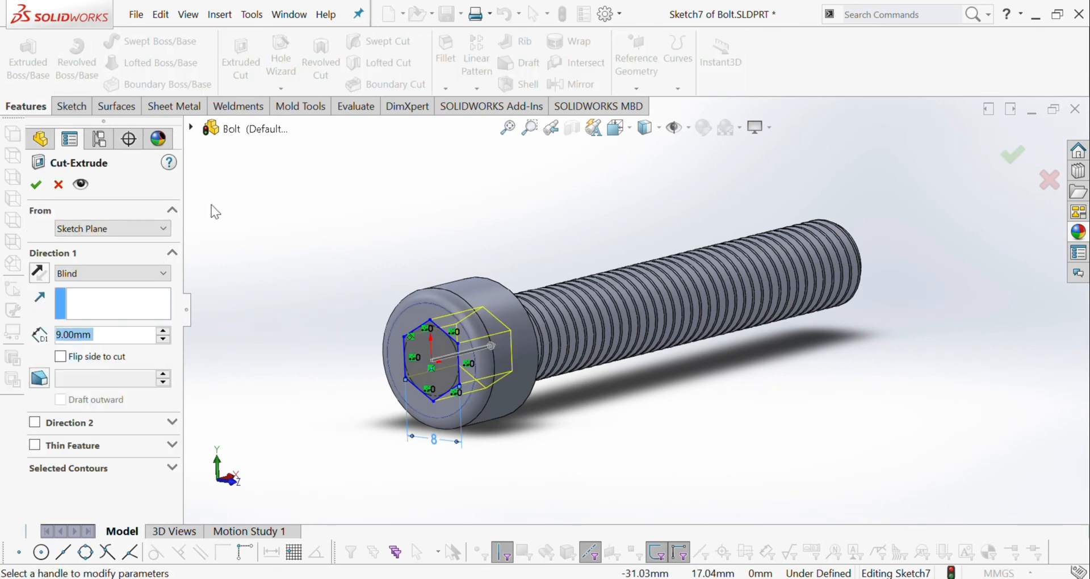
{"action": "type", "text": "8"}
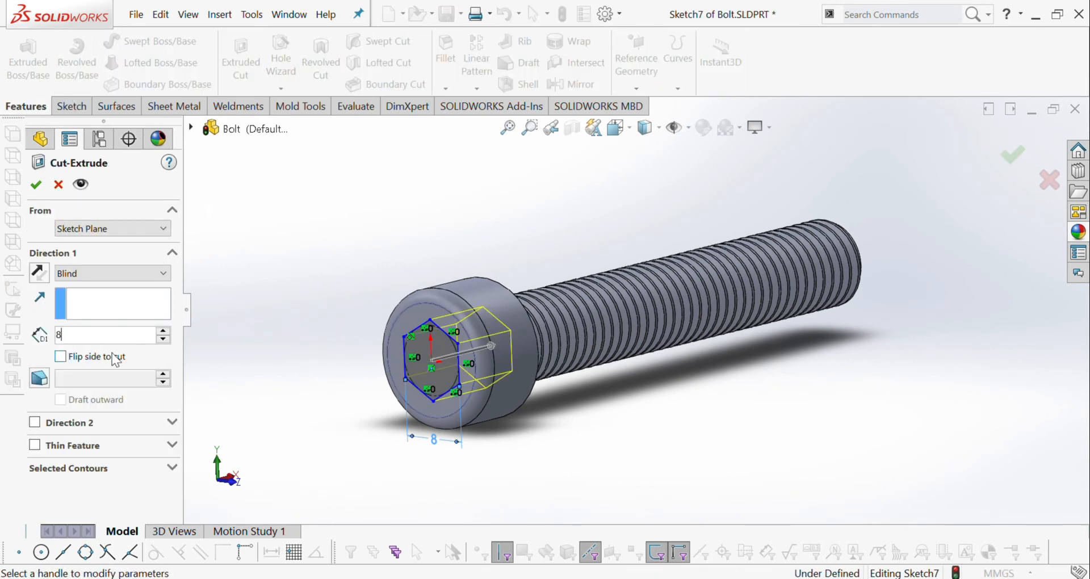
{"action": "left_click", "coordinate": [38, 185]}
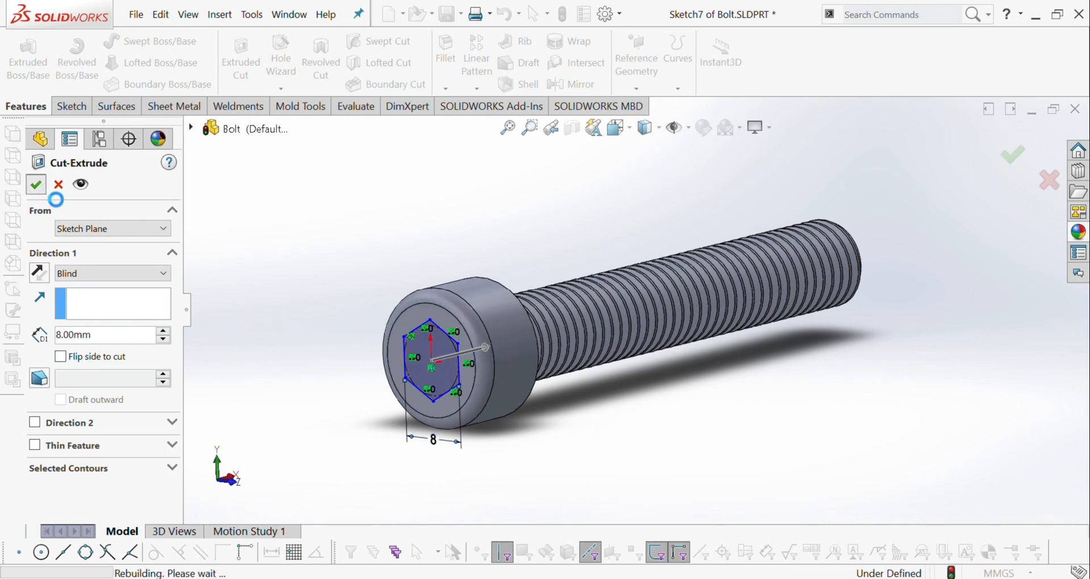
{"action": "left_click", "coordinate": [560, 232]}
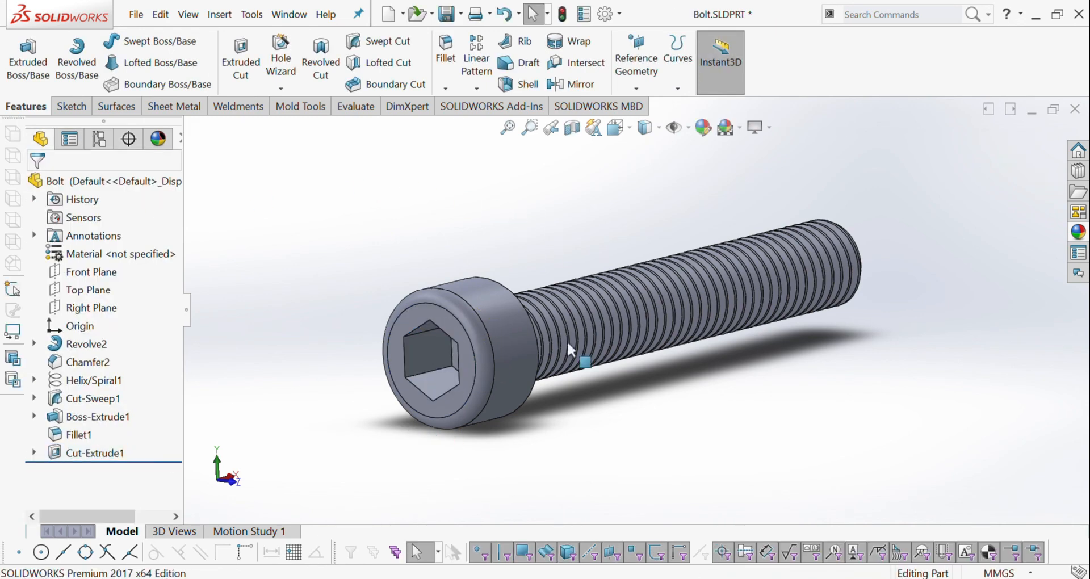
Examine the finished bolt from the thread and socket ends, finishing in a standard trimetric view
{"action": "middle_click_drag", "start_coordinate": [612, 422], "coordinate": [524, 405]}
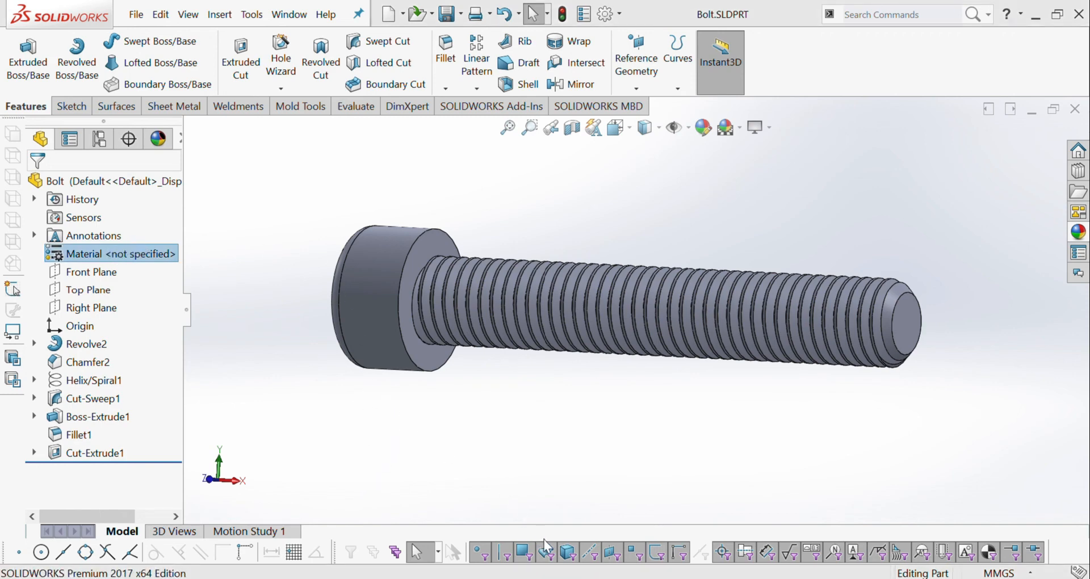
{"action": "scroll", "coordinate": [642, 443], "scroll_direction": "up", "scroll_amount": 3}
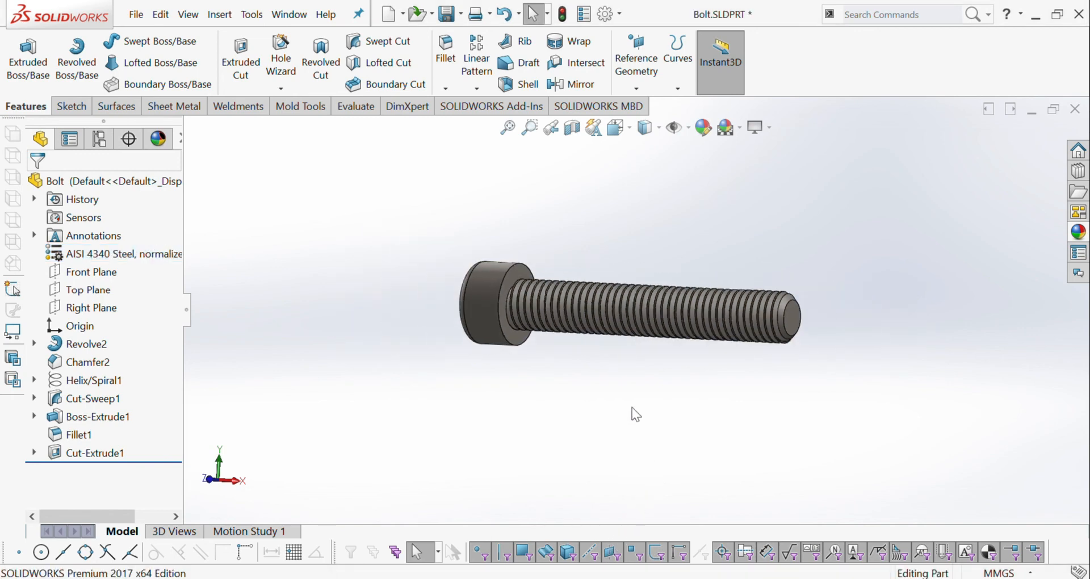
{"action": "middle_click_drag", "start_coordinate": [571, 309], "coordinate": [613, 312]}
{"action": "scroll", "coordinate": [613, 312], "scroll_direction": "down", "scroll_amount": 2}
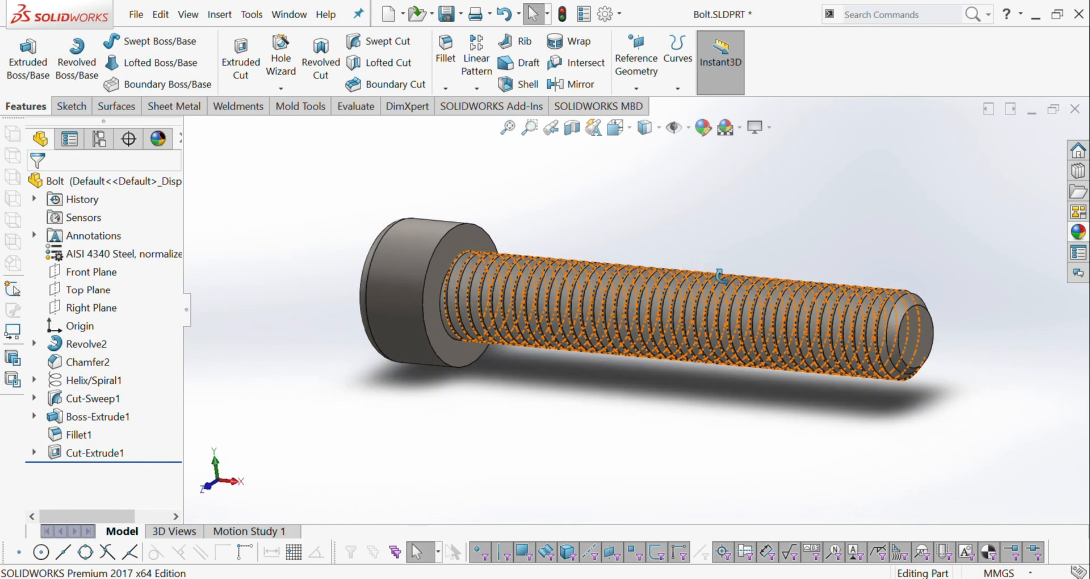
{"action": "mouse_move", "coordinate": [720, 276]}
{"action": "middle_mouse_down"}
{"action": "mouse_move", "coordinate": [750, 260]}
{"action": "mouse_move", "coordinate": [698, 253]}
{"action": "mouse_move", "coordinate": [702, 283]}
{"action": "mouse_move", "coordinate": [747, 249]}
{"action": "mouse_move", "coordinate": [851, 268]}
{"action": "mouse_move", "coordinate": [833, 316]}
{"action": "mouse_move", "coordinate": [859, 328]}
{"action": "mouse_move", "coordinate": [776, 284]}
{"action": "mouse_move", "coordinate": [742, 281]}
{"action": "mouse_move", "coordinate": [774, 316]}
{"action": "mouse_move", "coordinate": [774, 421]}
{"action": "middle_mouse_up"}
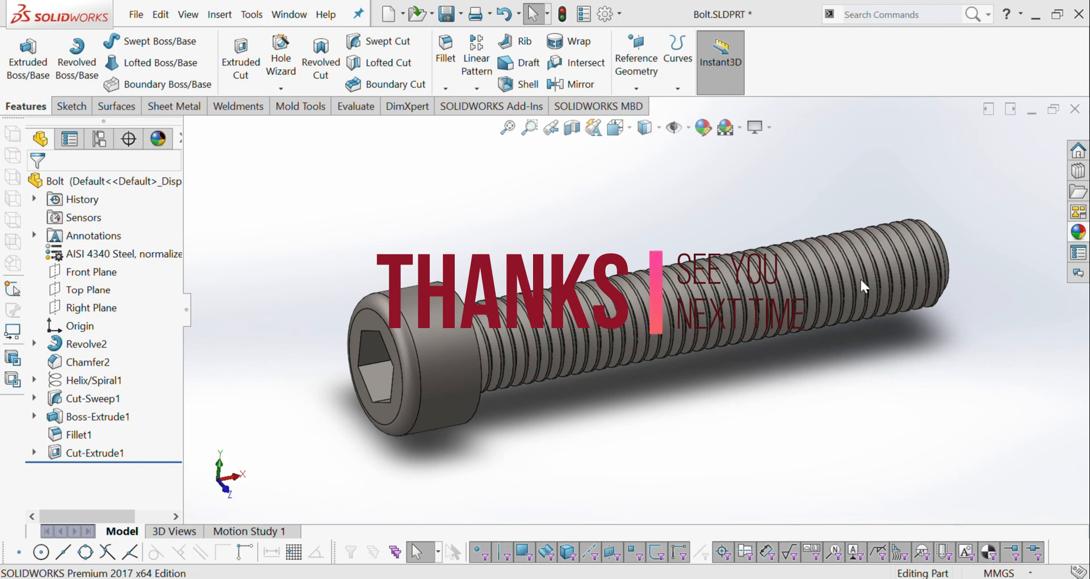
{"action": "key", "text": "ctrl+7"}
{"action": "scroll", "coordinate": [639, 234], "scroll_direction": "down", "scroll_amount": 3}
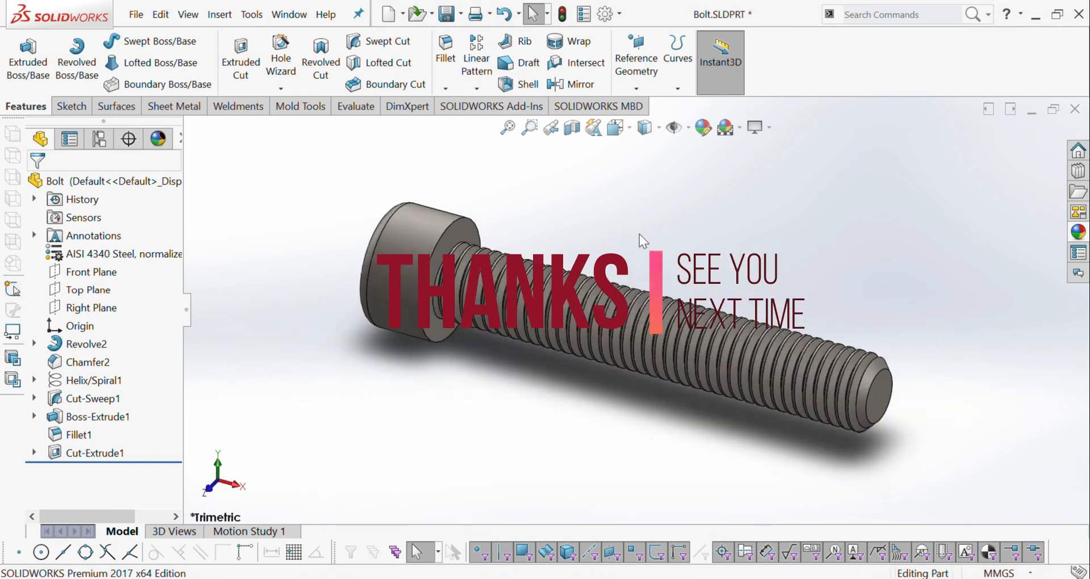